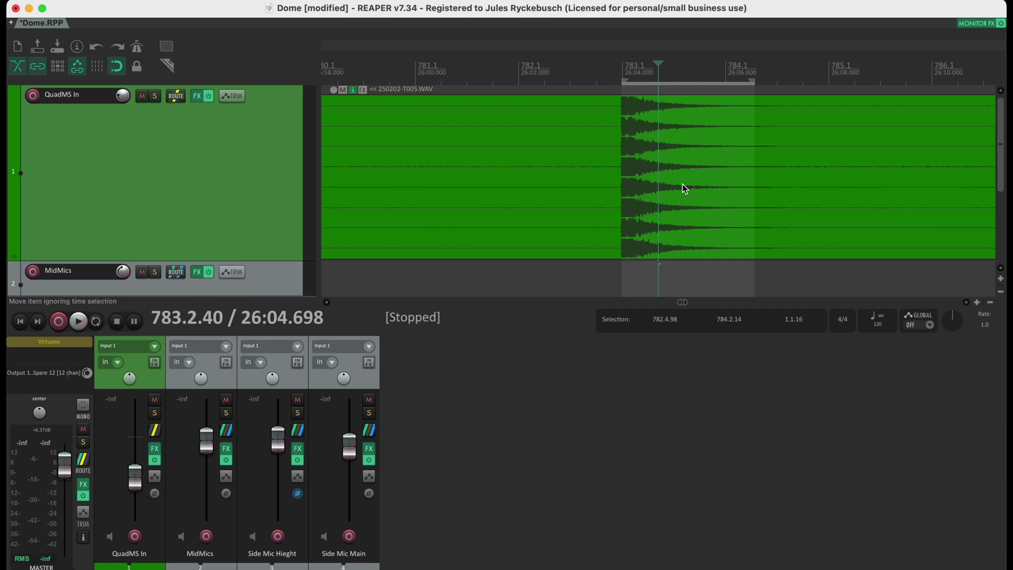
- Zoom into the impulse and move the time selection start just before the onset, 782.4.98 to 784.2.14
scroll(686, 160, down, 5)
scroll(685, 159, up, 6)
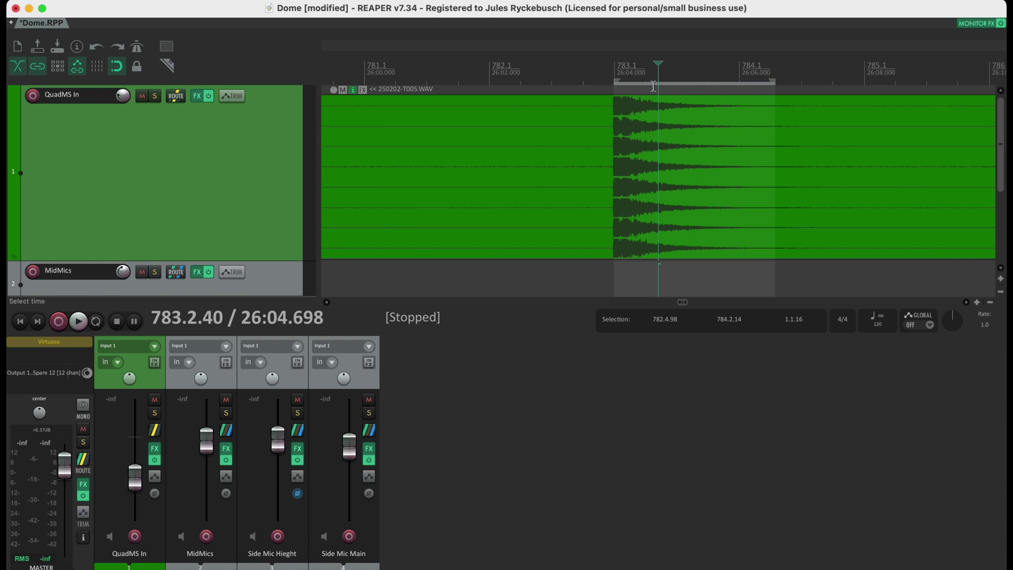
drag(614, 83, 611, 85)
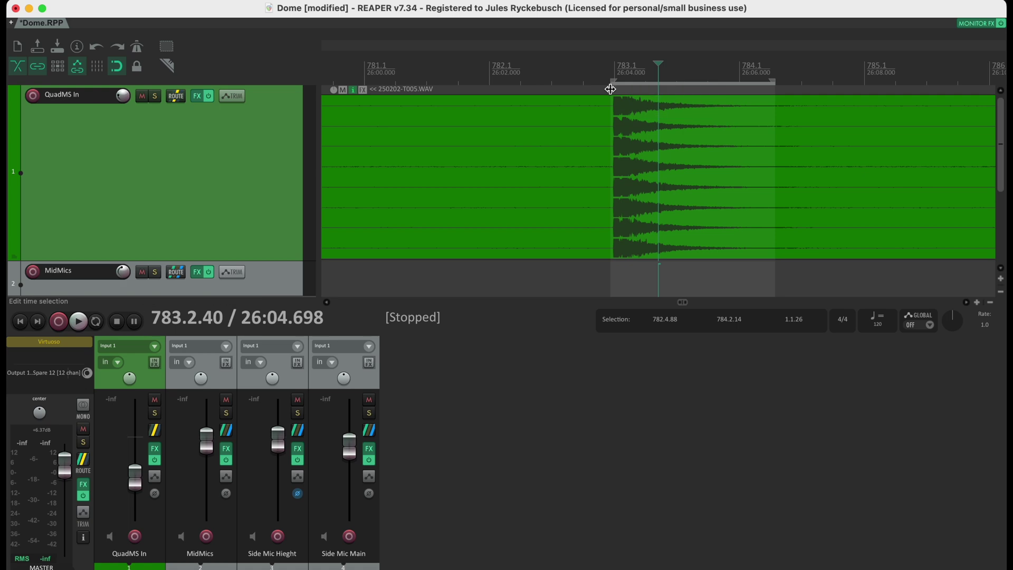
scroll(610, 89, up, 10)
scroll(546, 158, left, 10)
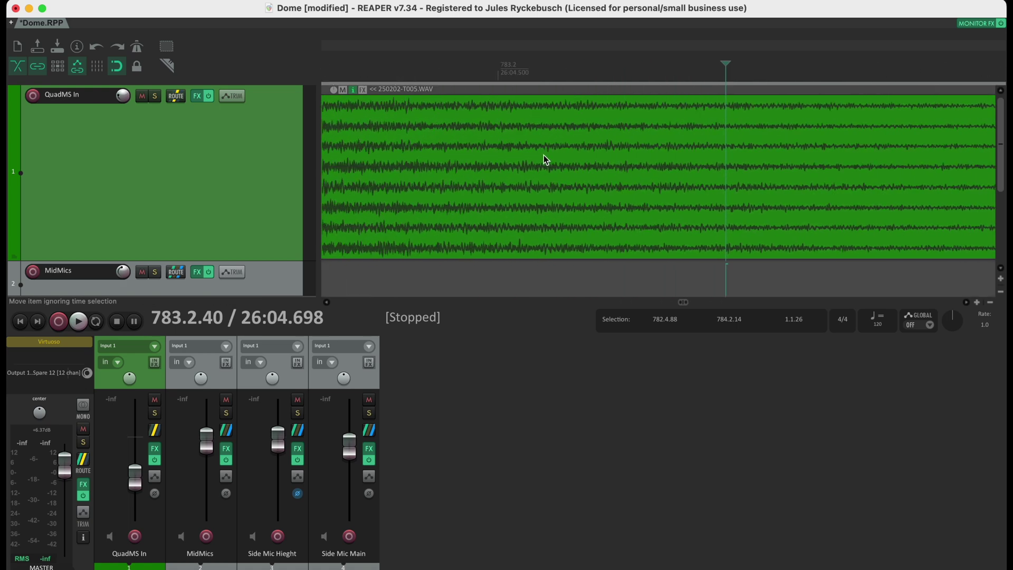
scroll(545, 159, left, 5)
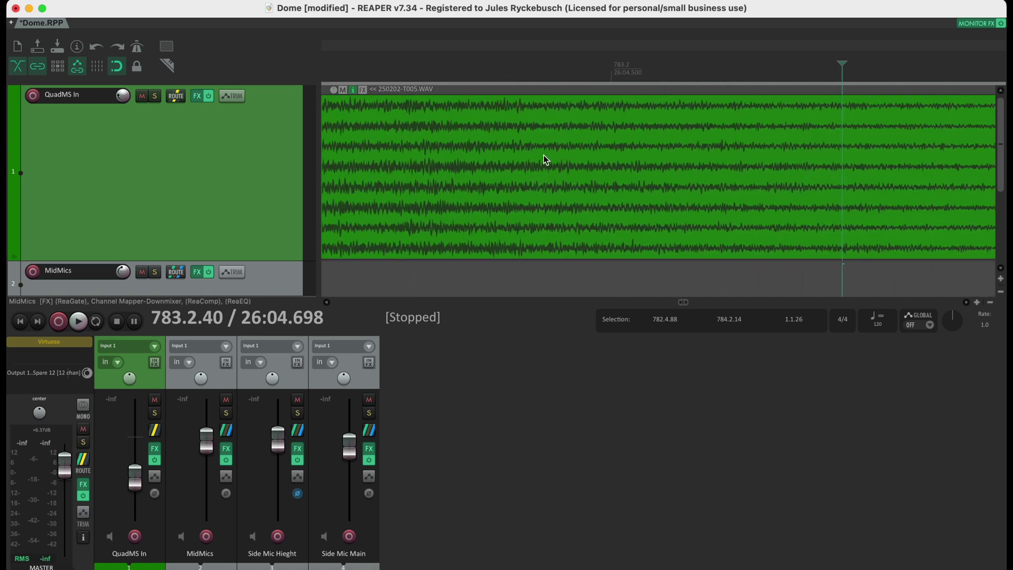
scroll(545, 159, left, 5)
drag(551, 84, 607, 82)
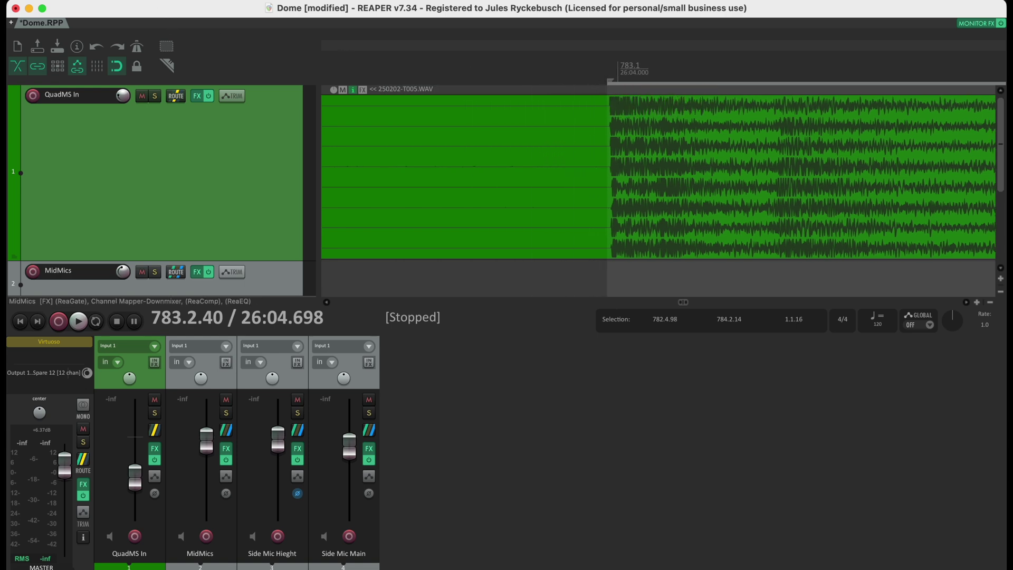
click(95, 0)
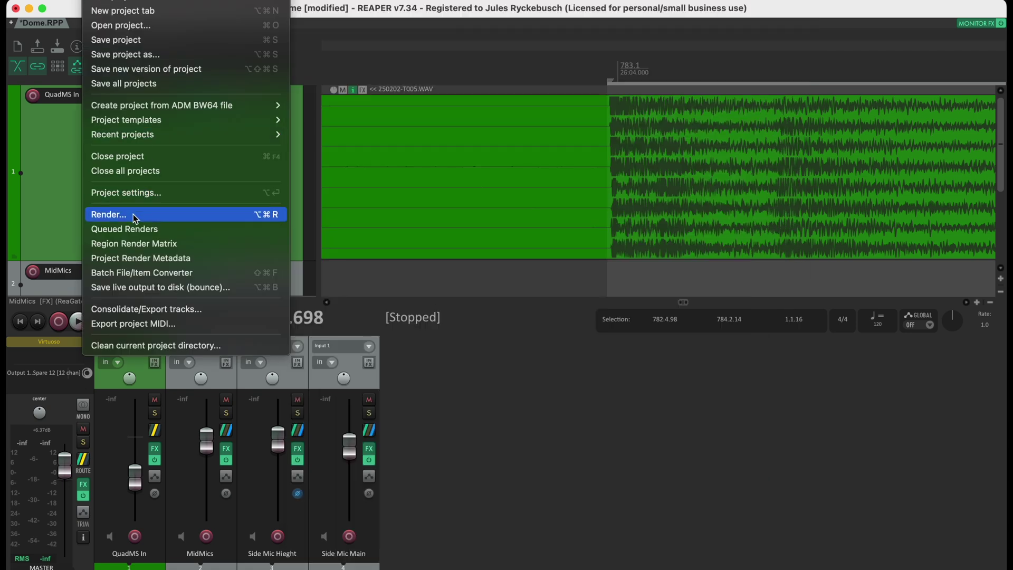
- Set render Channels to 12 and render DomeReverb.wav, overwriting the existing file
click(135, 216)
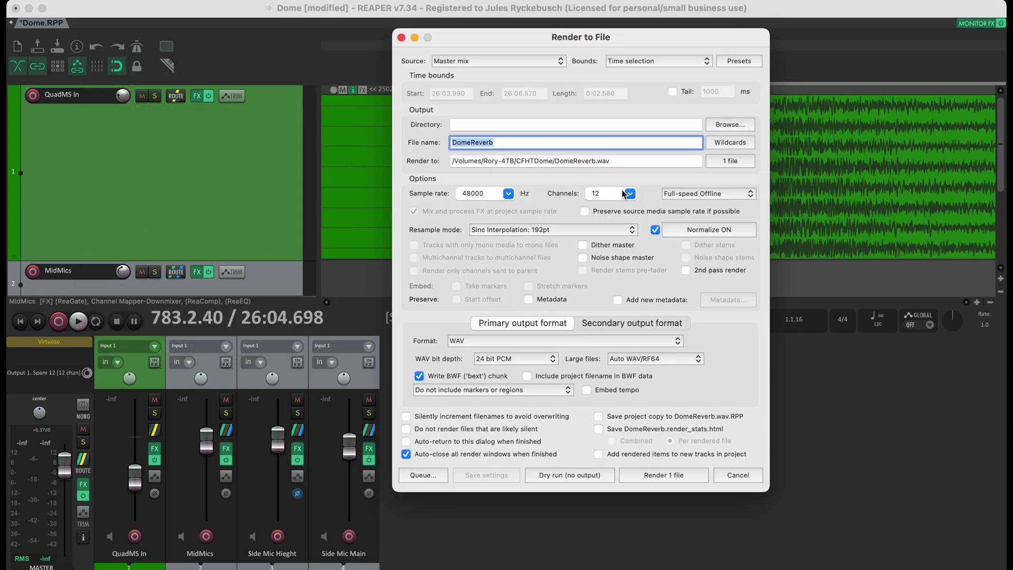
click(625, 195)
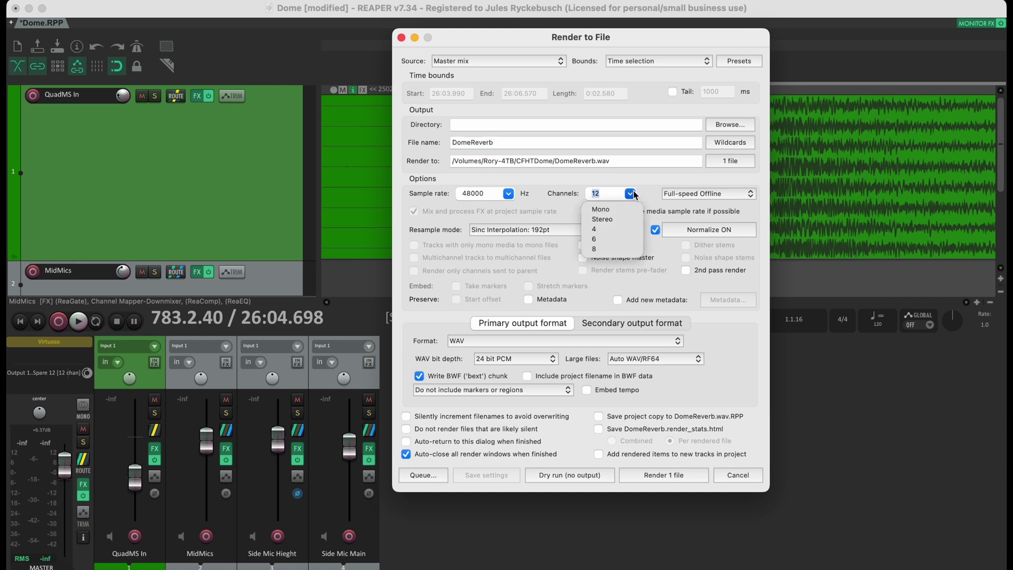
click(607, 220)
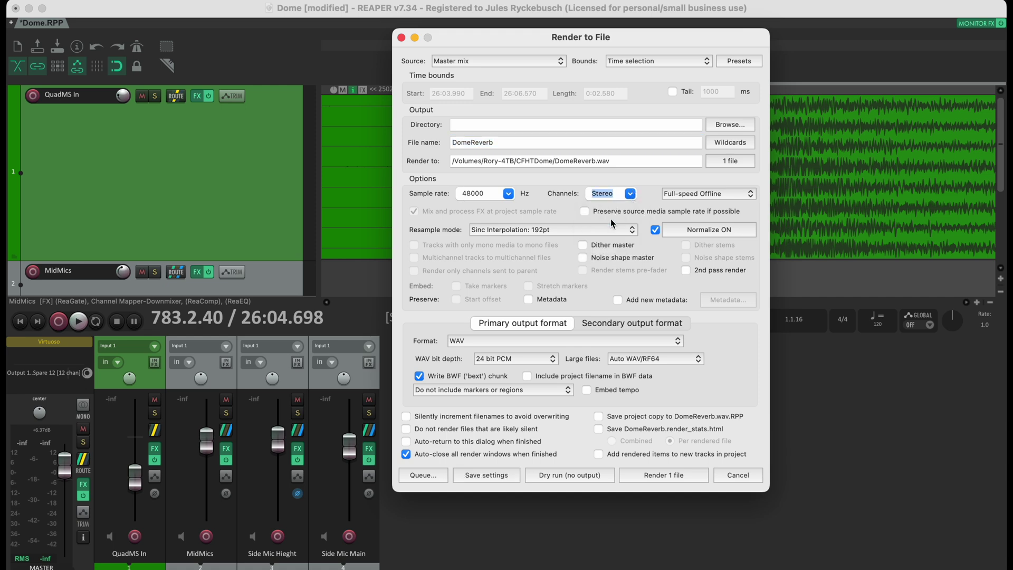
click(631, 194)
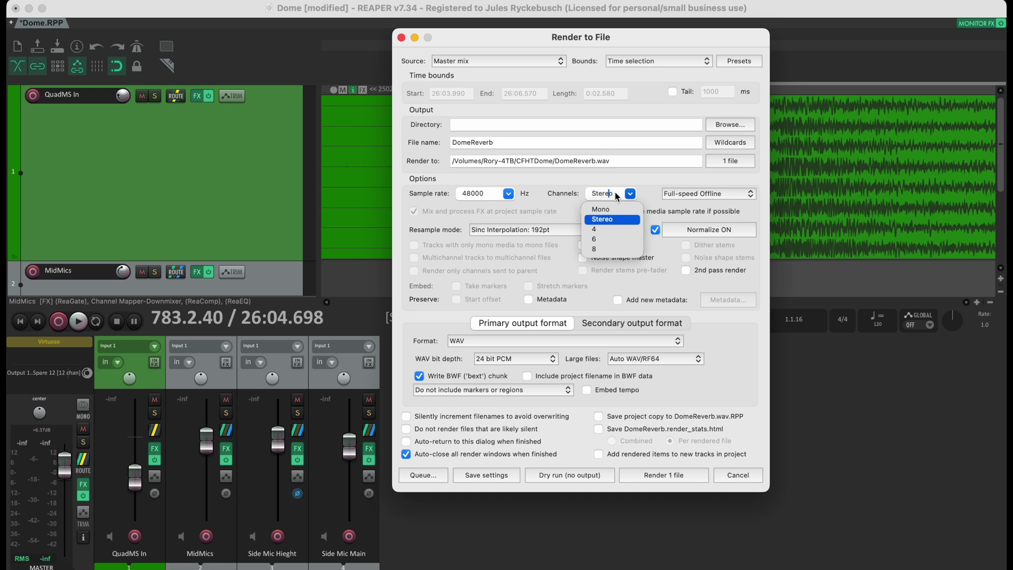
double_click(615, 191)
text(12)
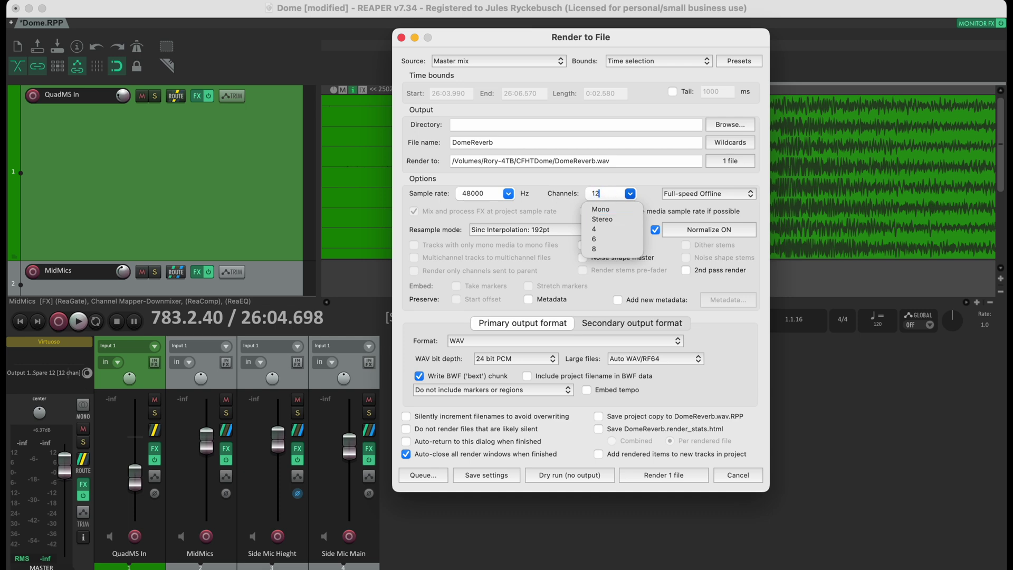
key(Return)
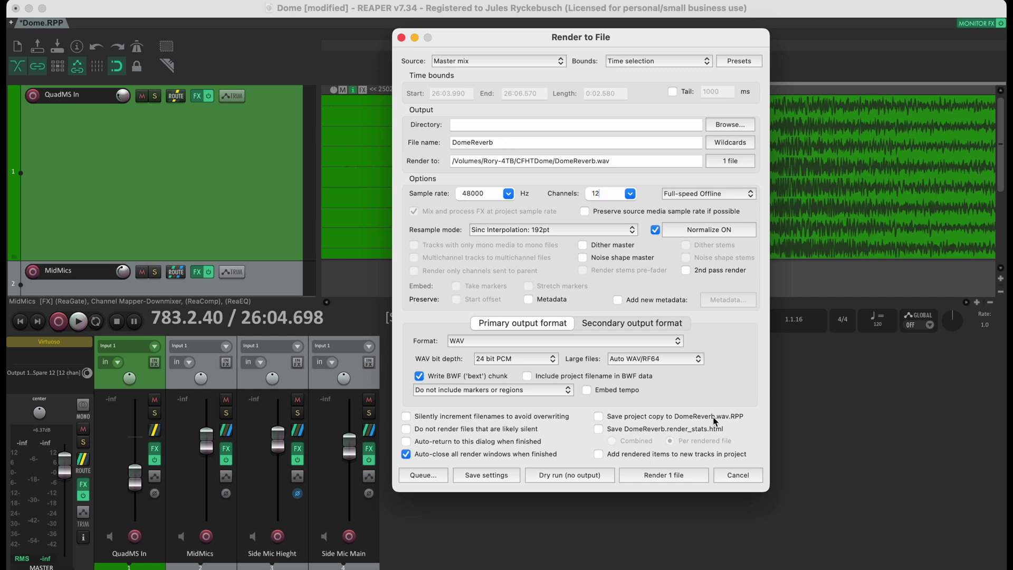
click(676, 476)
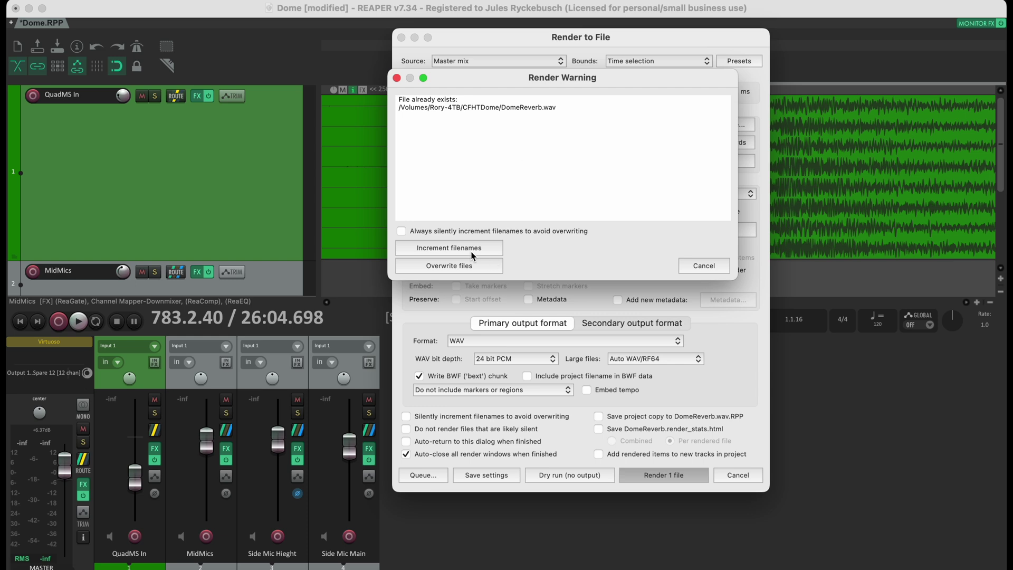
click(459, 271)
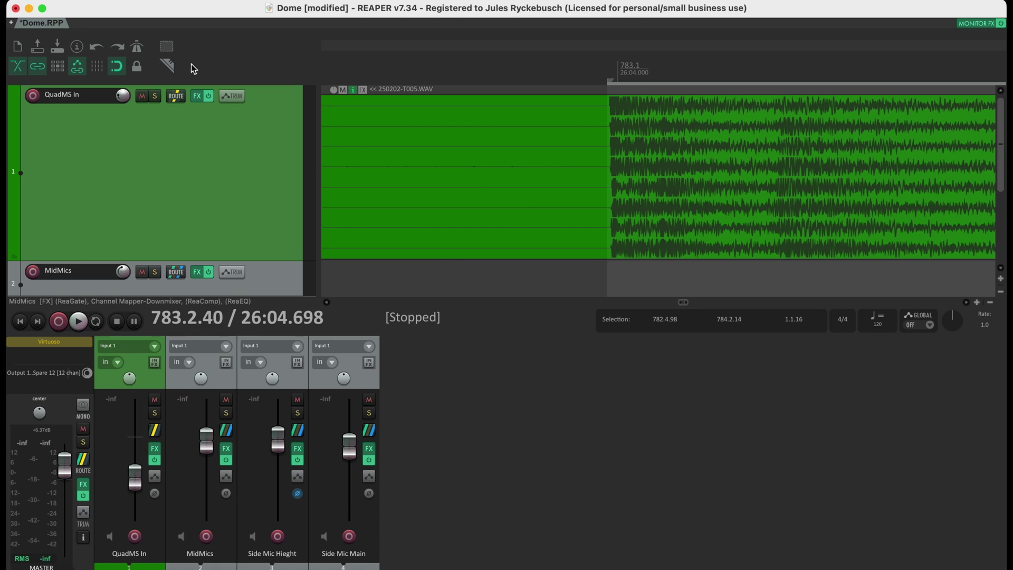
- Open Rory-4TB > CFHTDome in Finder and Get Info on DomeReverb.wav to check 12 channels at 48 kHz
click(28, 9)
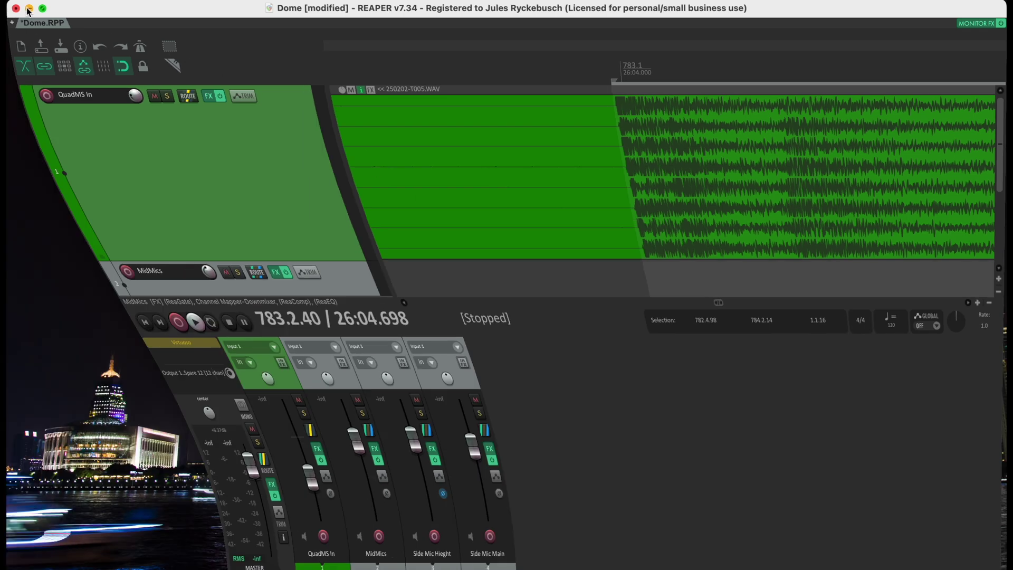
double_click(953, 98)
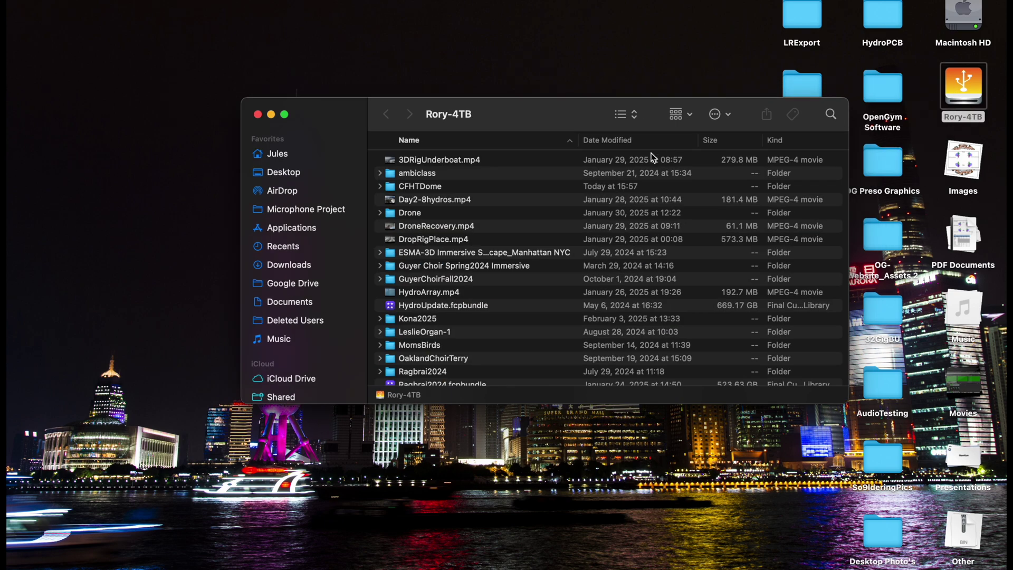
click(400, 191)
double_click(400, 191)
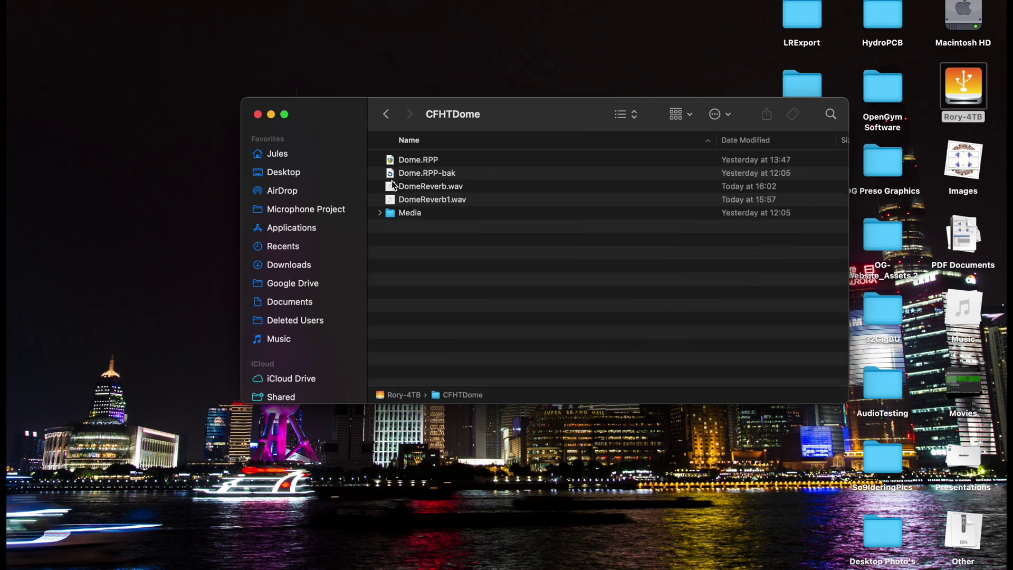
click(398, 193)
right_click(398, 193)
click(423, 256)
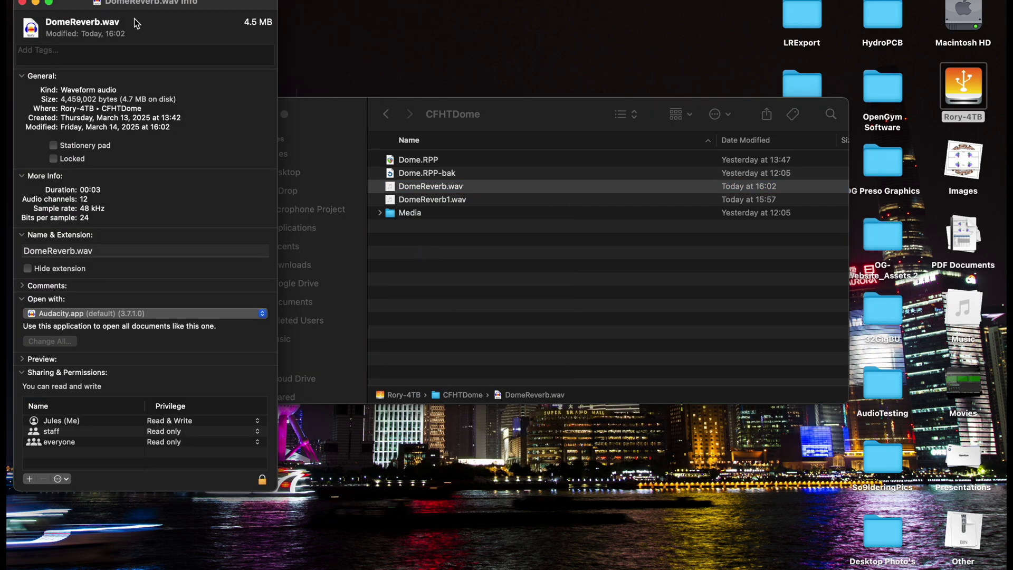
drag(140, 8, 555, 39)
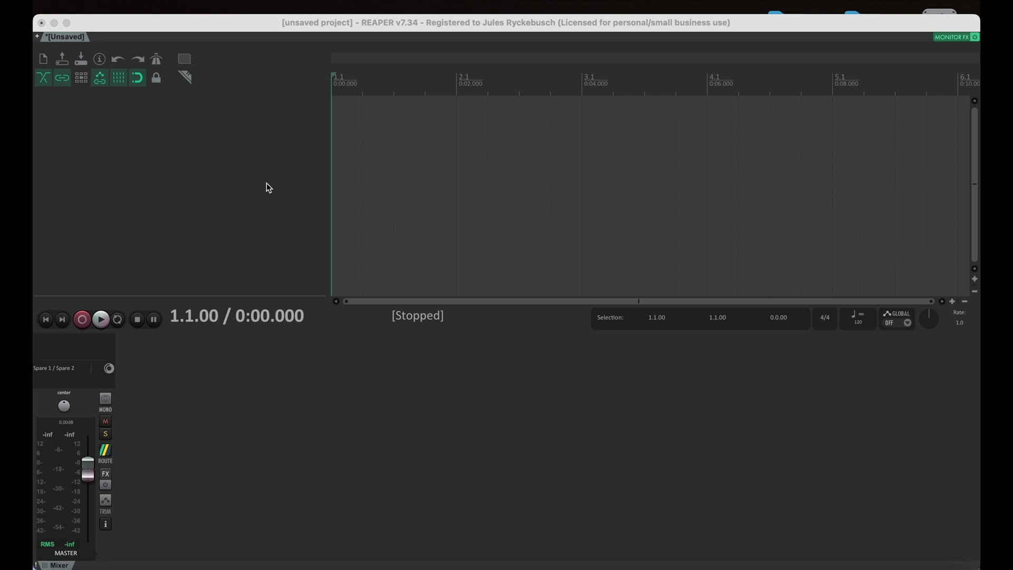
- Add a new track and set its track channels to 12
double_click(220, 126)
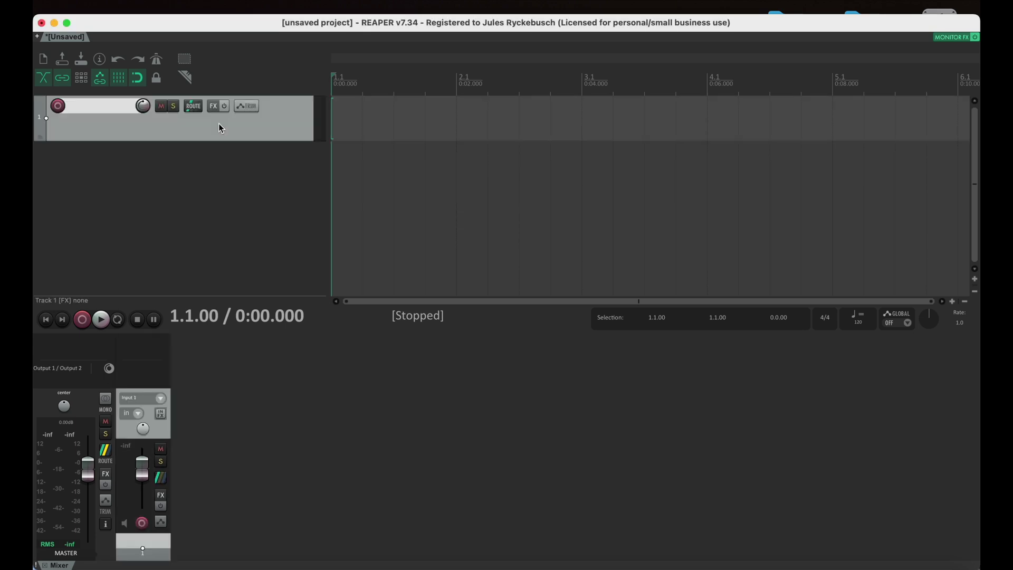
click(194, 107)
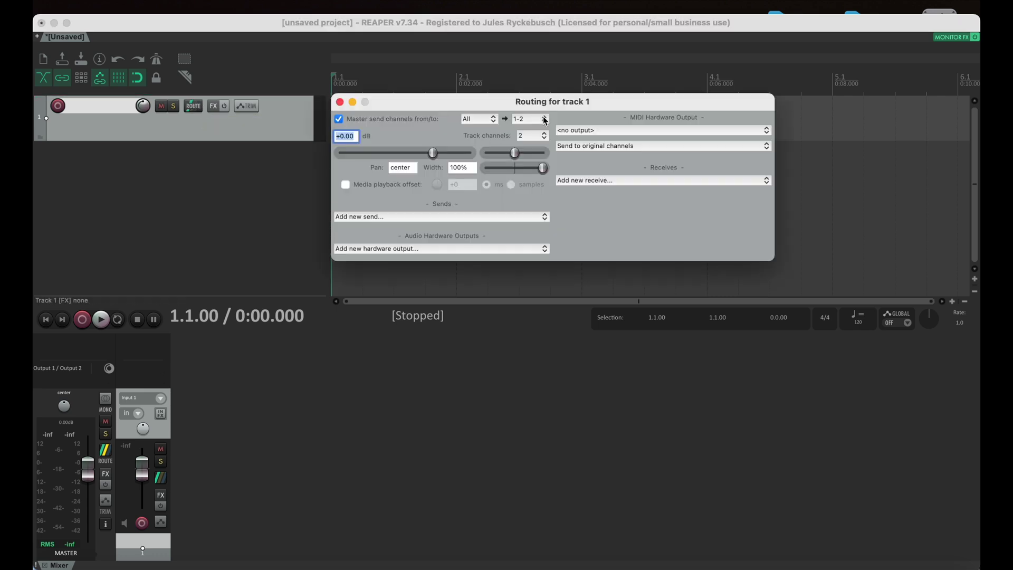
click(533, 135)
click(529, 197)
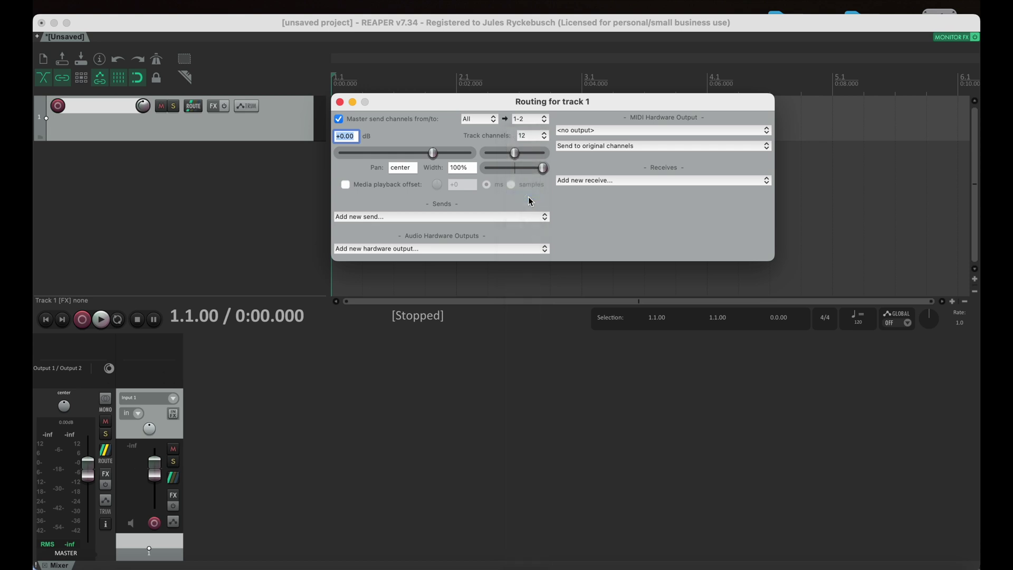
click(340, 102)
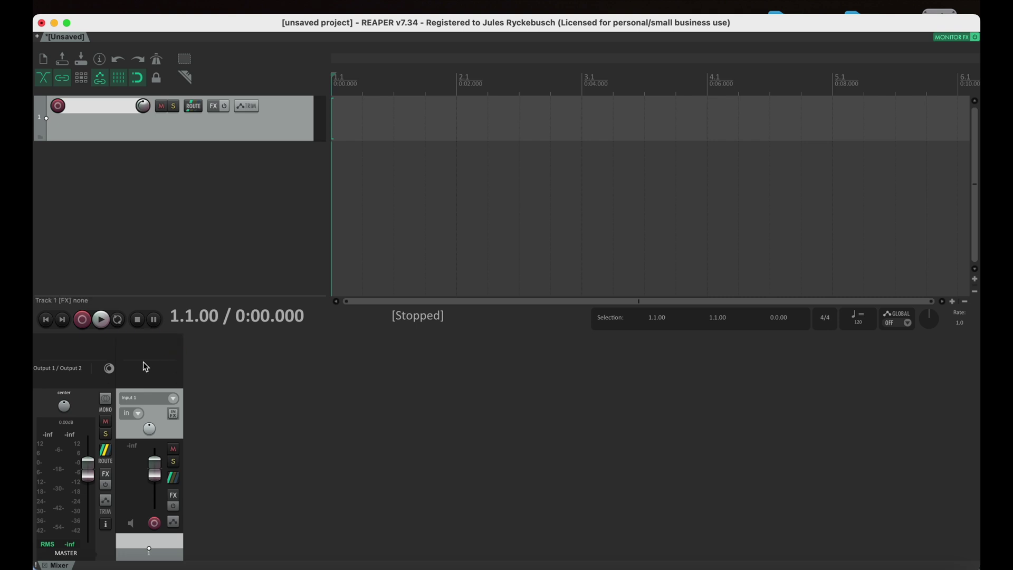
- Set the master track to 12 channels in Outputs for Master Track and close the window
click(107, 450)
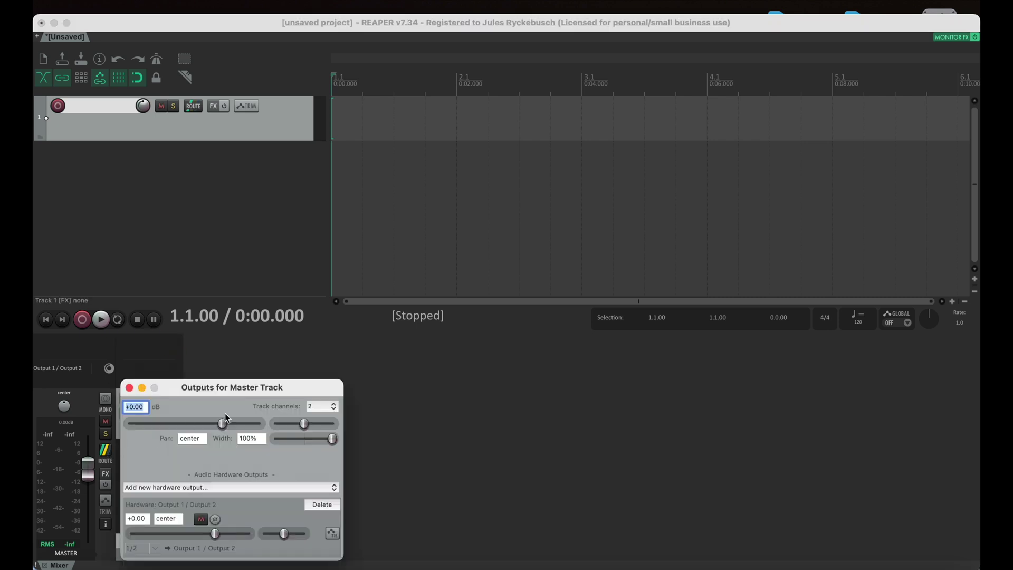
click(328, 407)
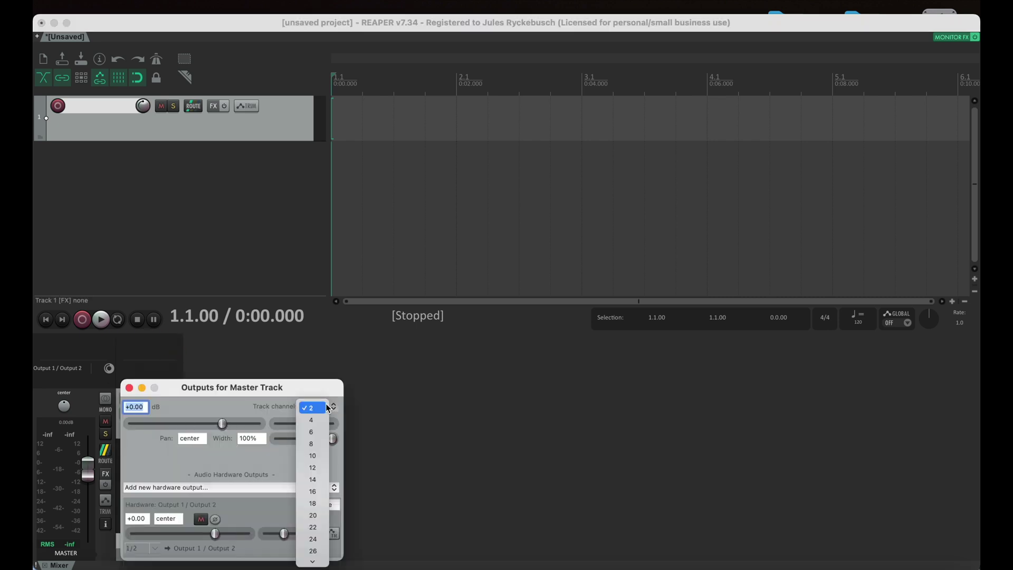
click(321, 468)
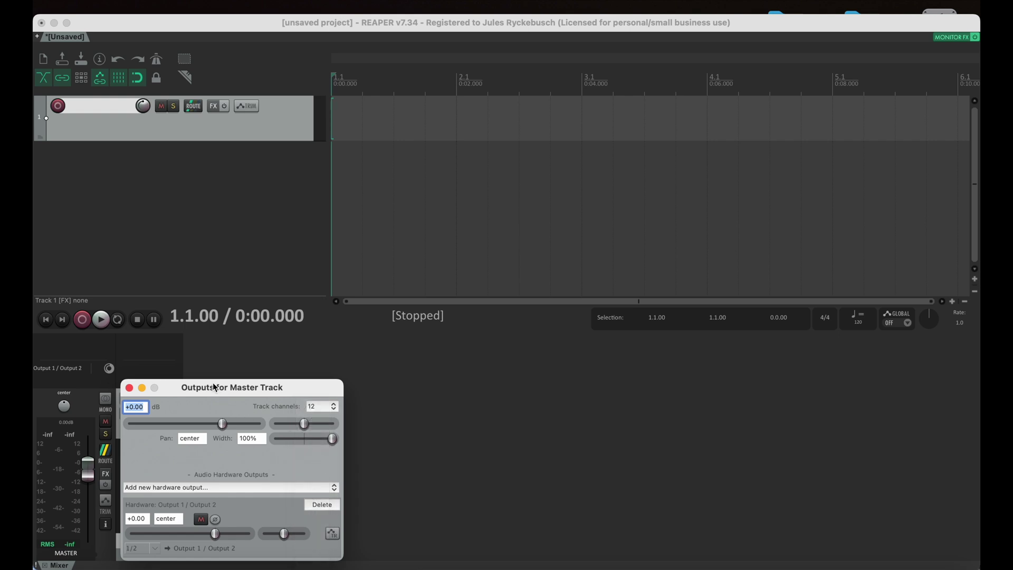
drag(211, 388, 226, 300)
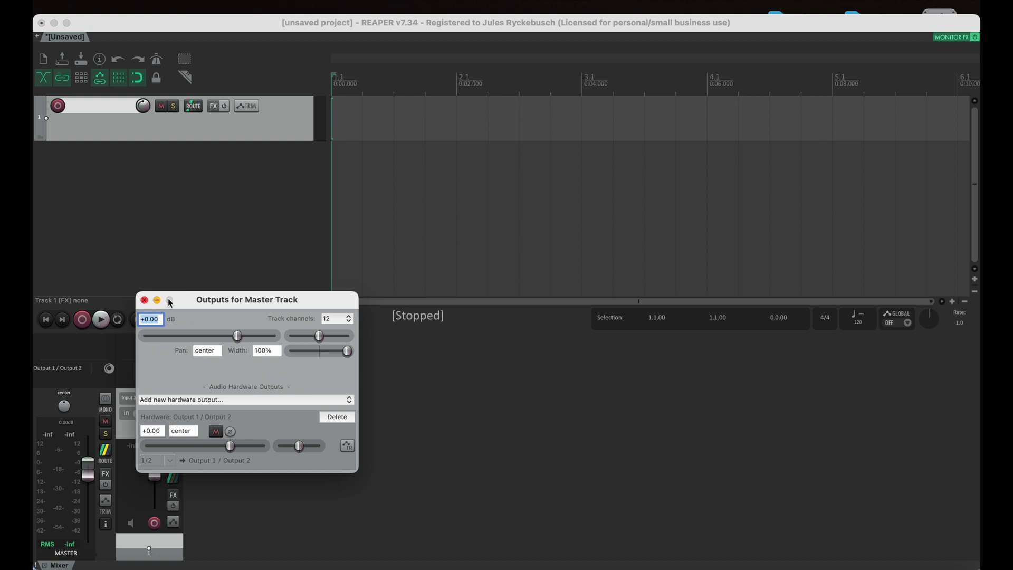
click(144, 300)
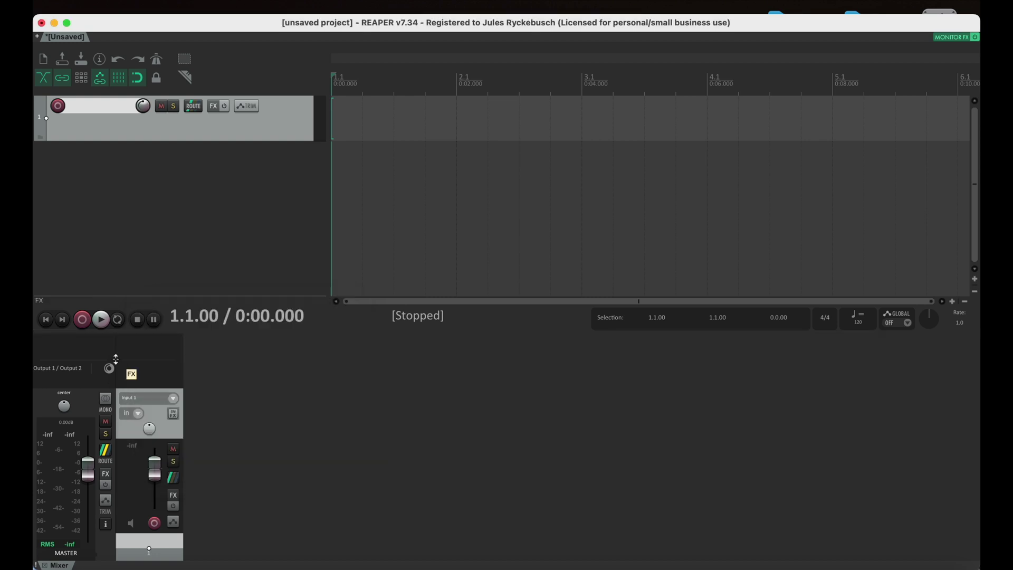
- Add AU: Virtuoso (APL) to the master track, found by filtering for 'virtu'
click(106, 473)
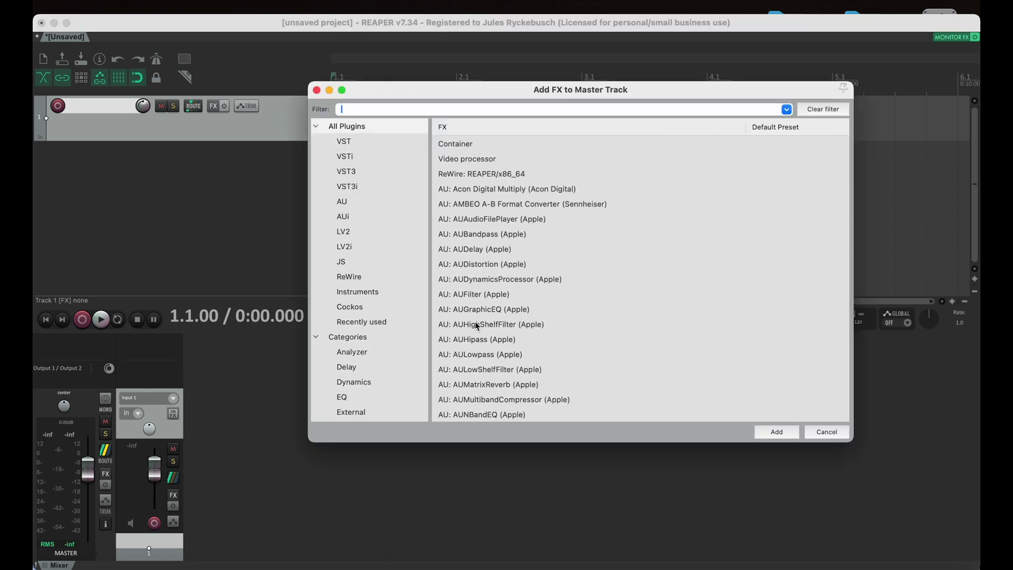
text(virtu)
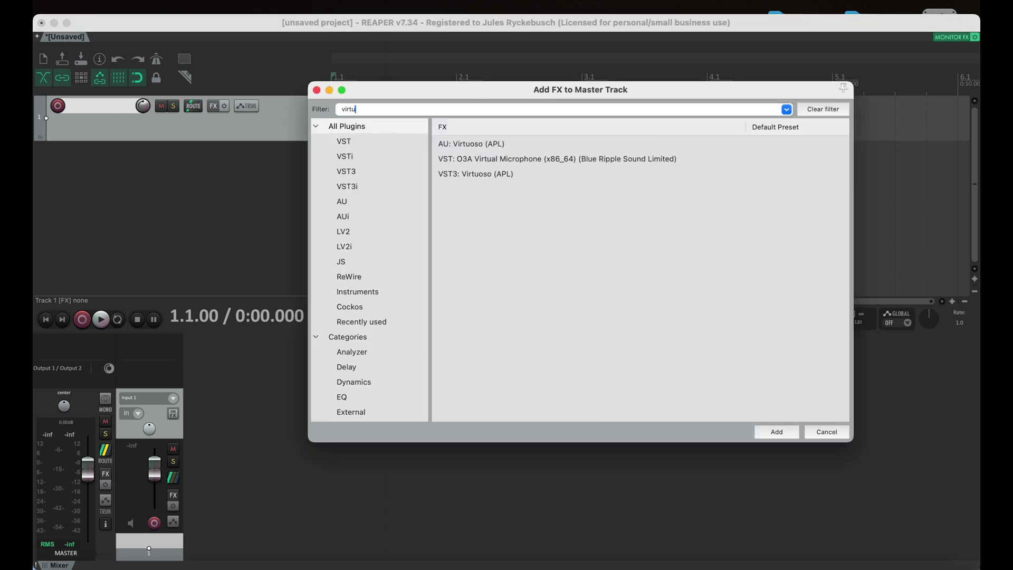
click(474, 145)
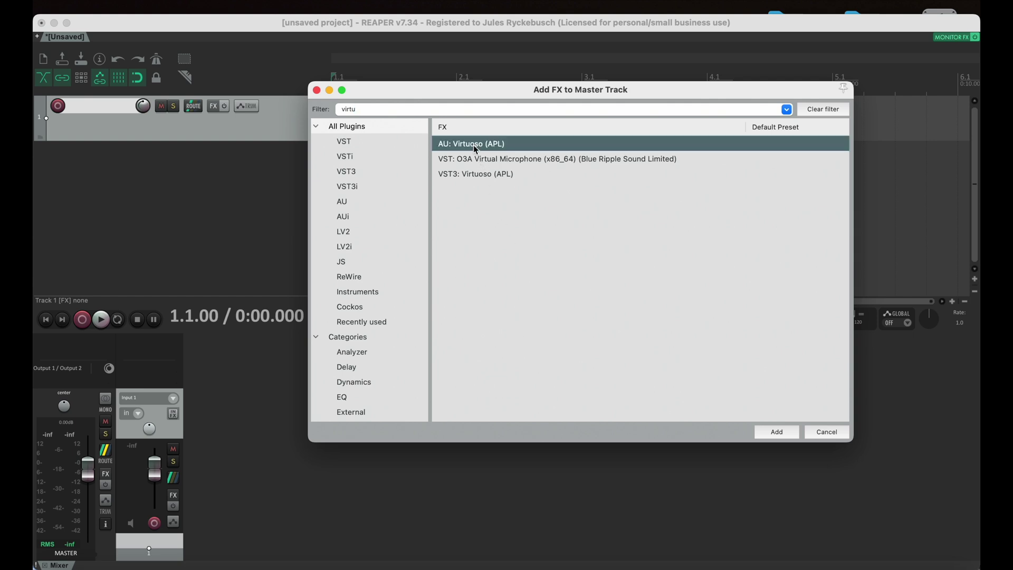
double_click(473, 144)
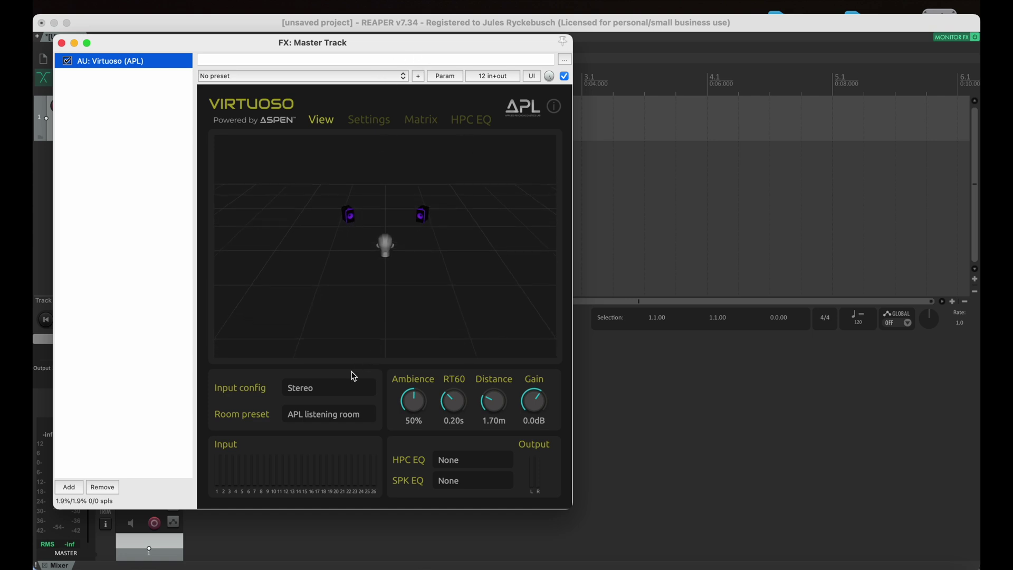
- Set Virtuoso's Input config to Dolby Atmos 7.1.4 A and minimize the FX window
click(341, 389)
mouse_move(346, 318)
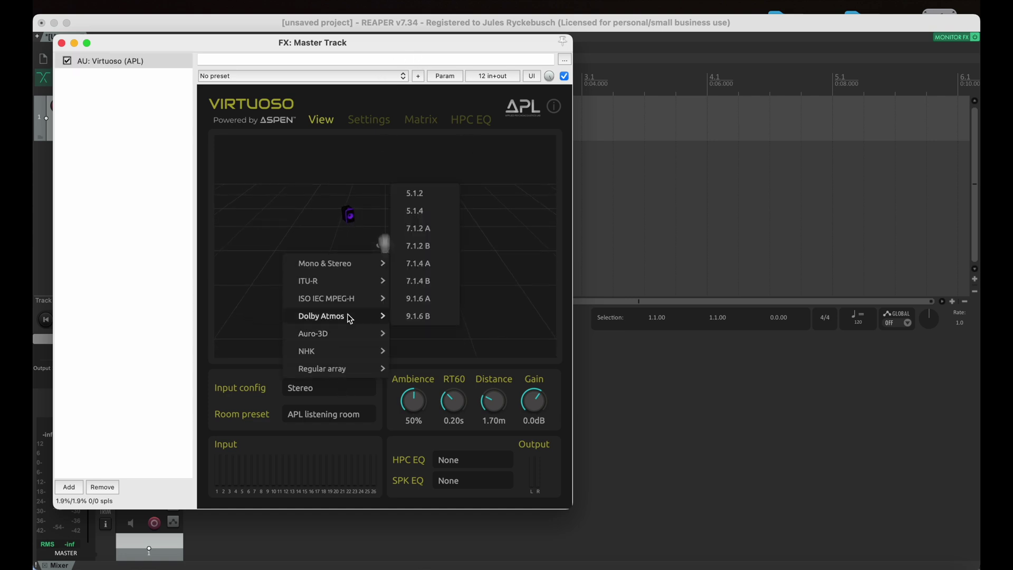
click(430, 263)
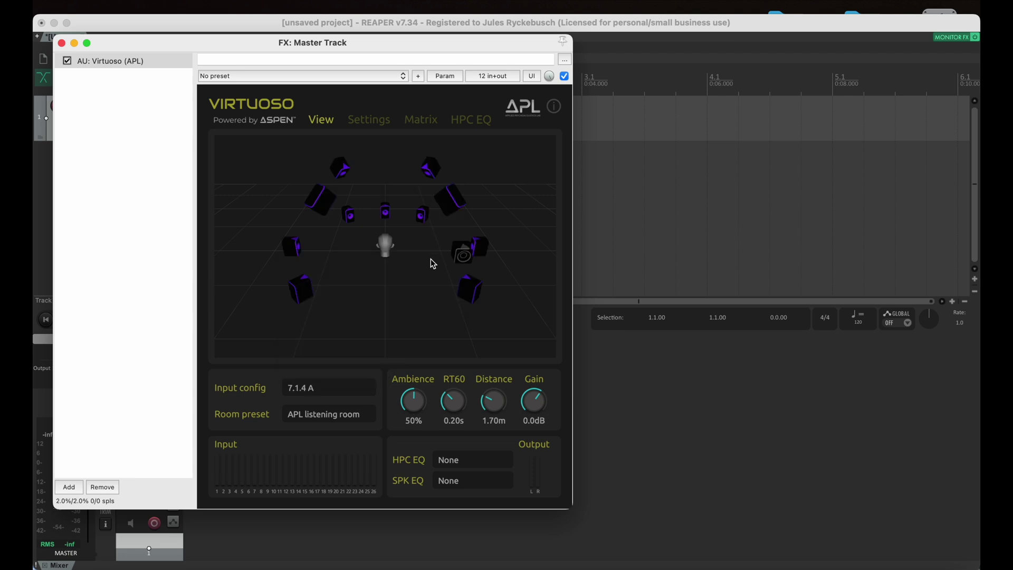
click(69, 62)
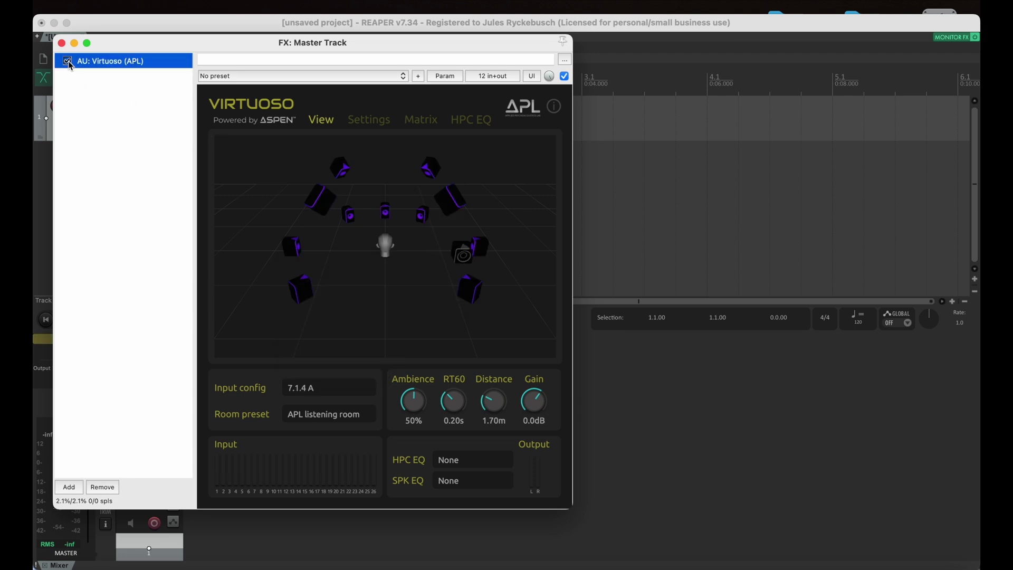
click(74, 43)
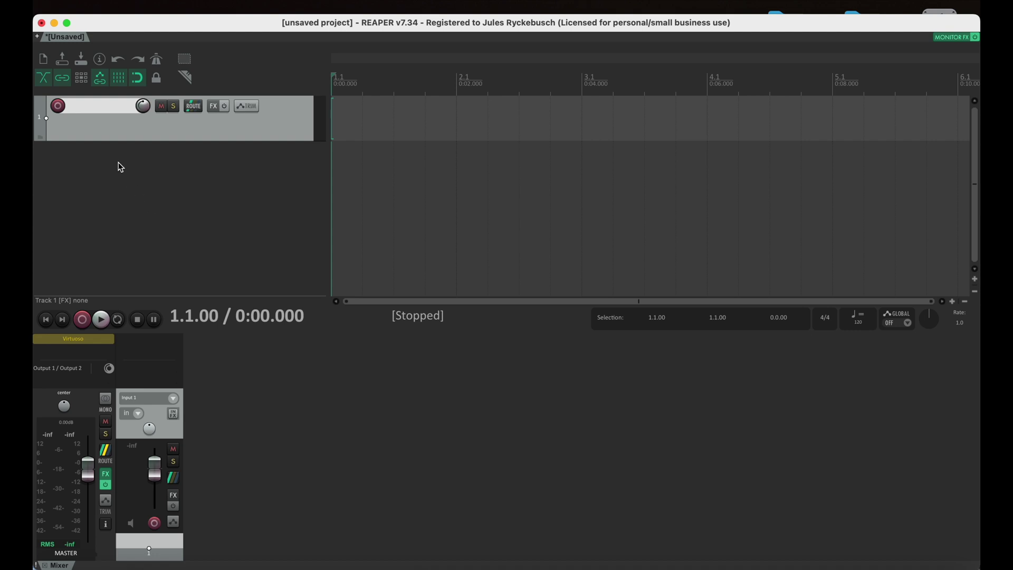
- Record-arm track 1 to monitor its input and open its Add FX chooser
click(58, 108)
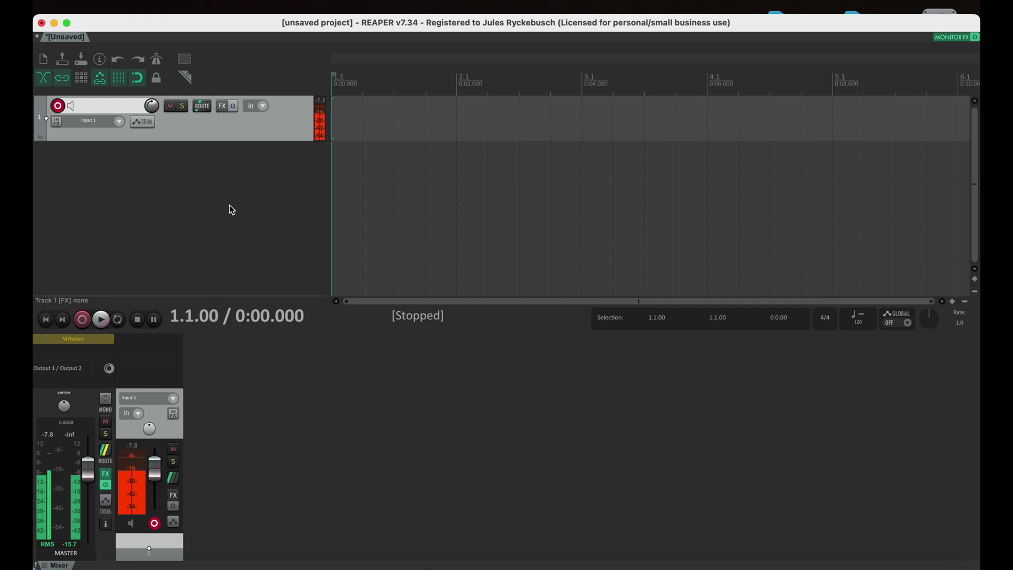
click(221, 108)
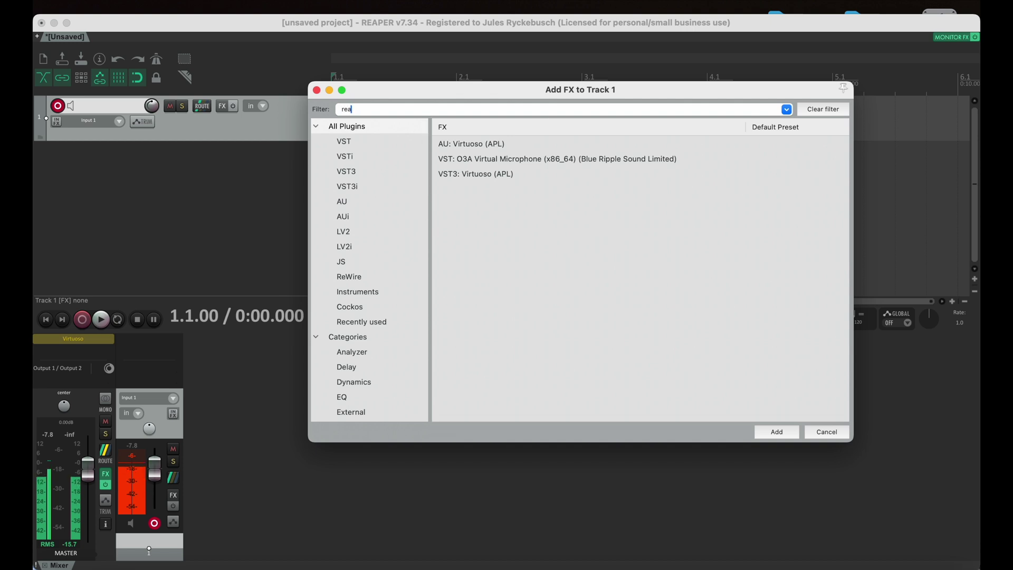
- Add VST: ReaSurroundPan to track 1, placing channel 1 front-left and channel 2 front-right
text(a)
double_click(500, 353)
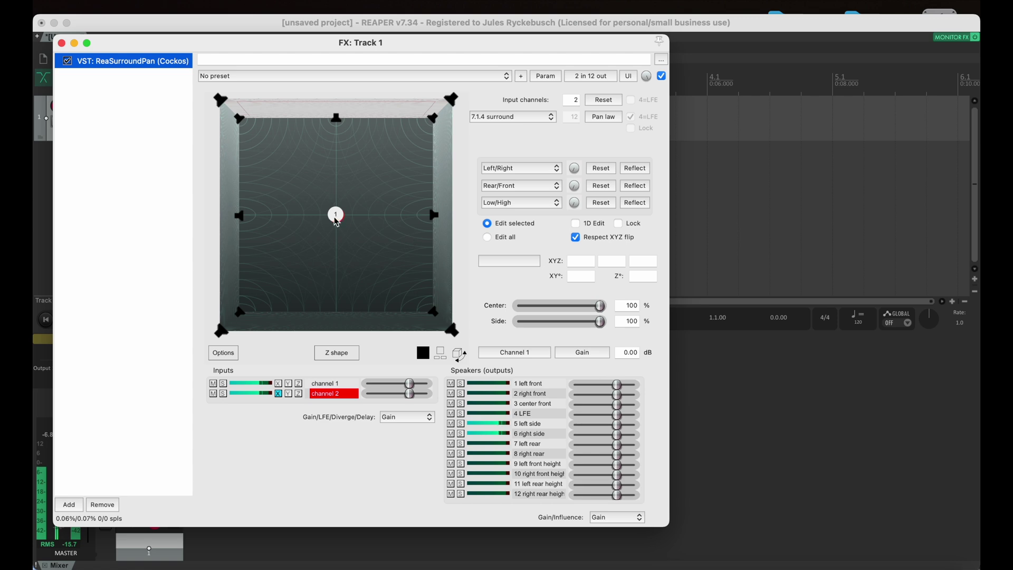
drag(336, 215, 248, 131)
drag(335, 219, 428, 122)
drag(248, 130, 246, 123)
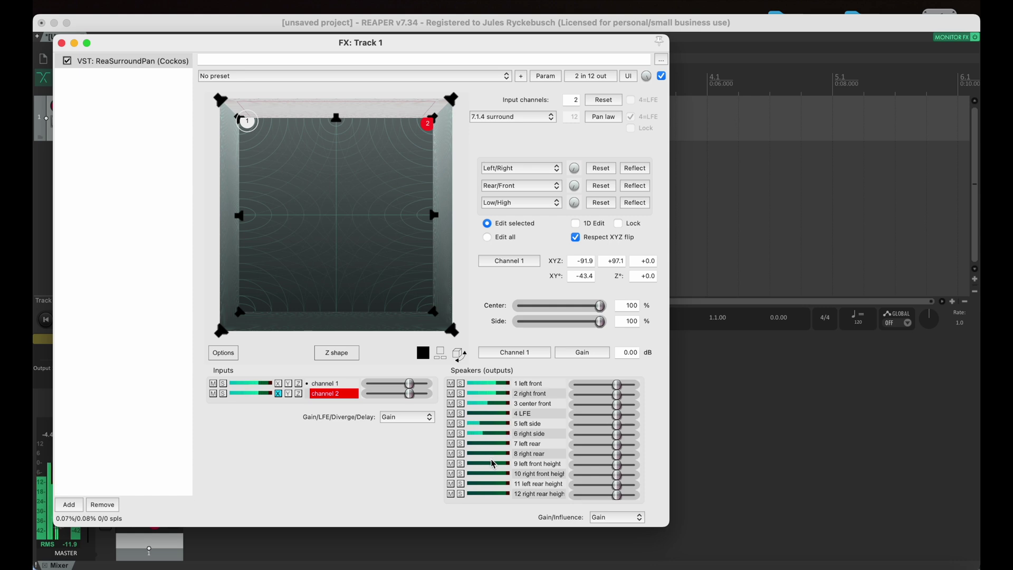
- In ReaSurroundPan's 3D view, raise channels 2 and 1 up the walls, then close the window
click(460, 354)
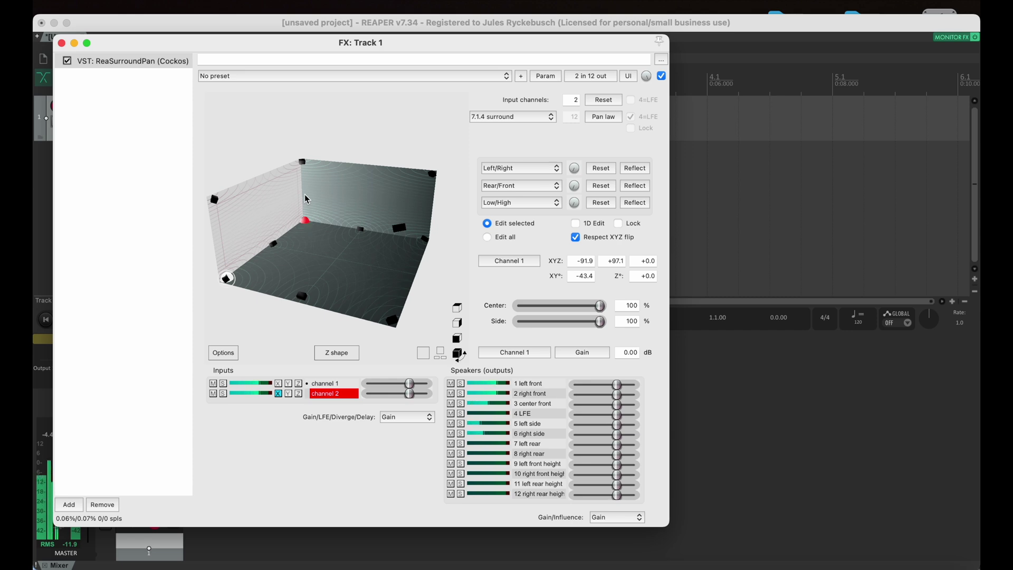
drag(305, 220, 302, 196)
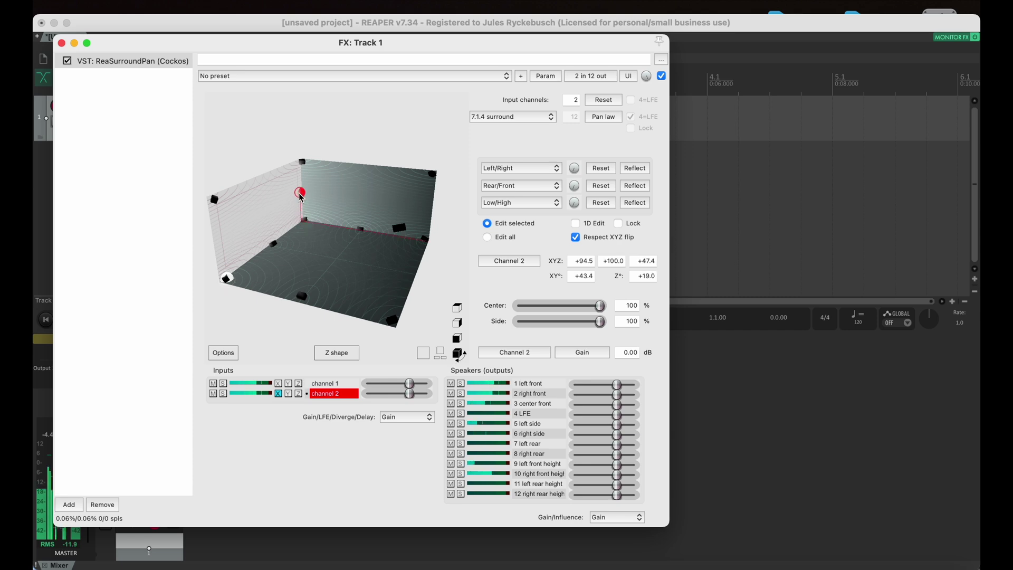
drag(227, 278, 222, 237)
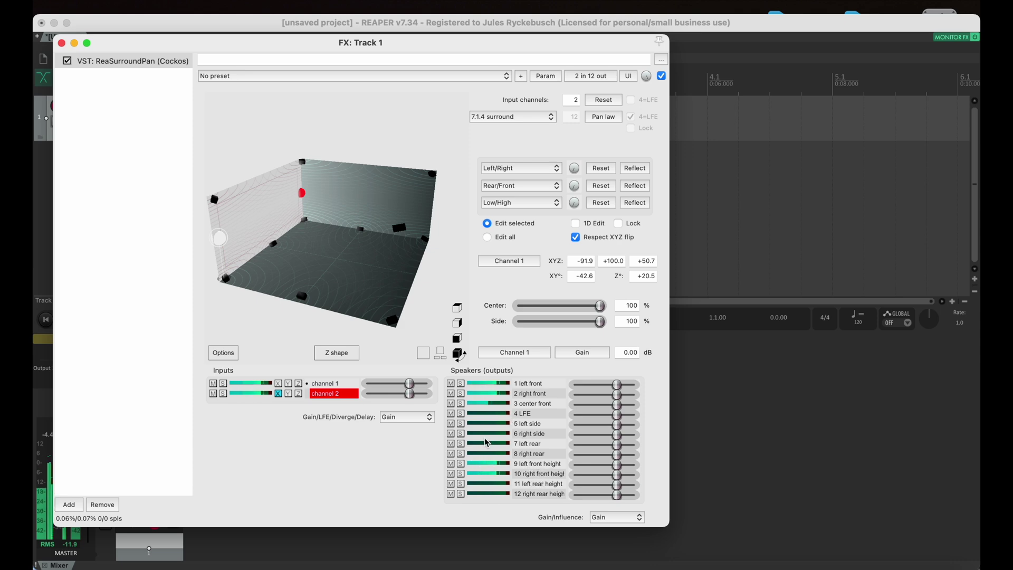
click(61, 44)
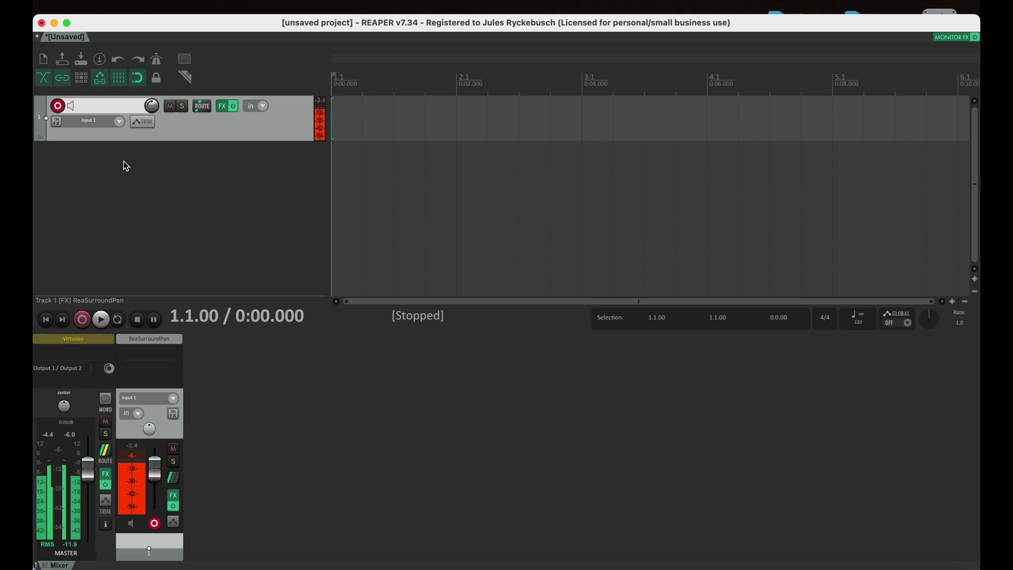
- Create Track 2 with 12 track channels and open its Add FX chooser
double_click(203, 167)
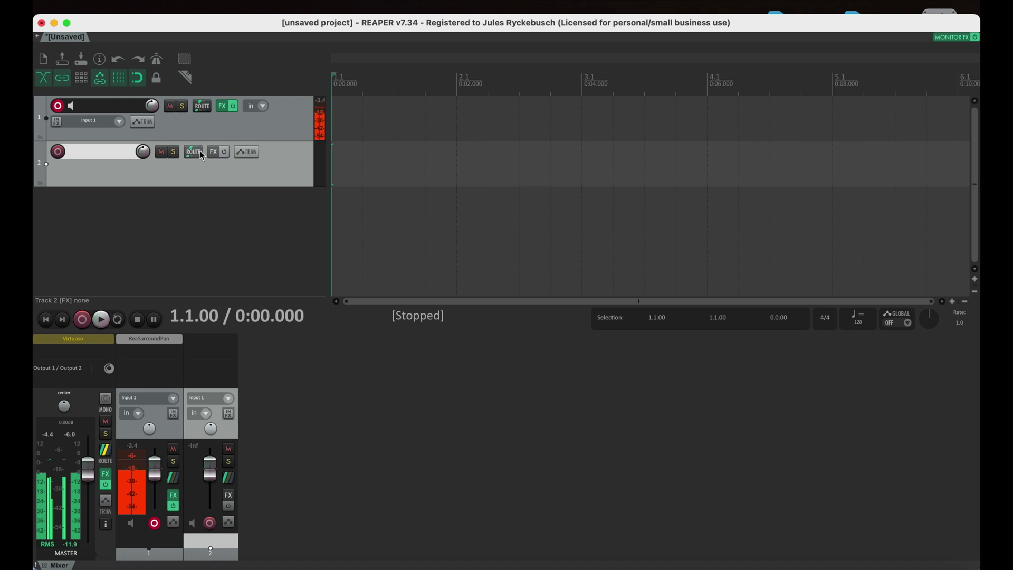
click(193, 152)
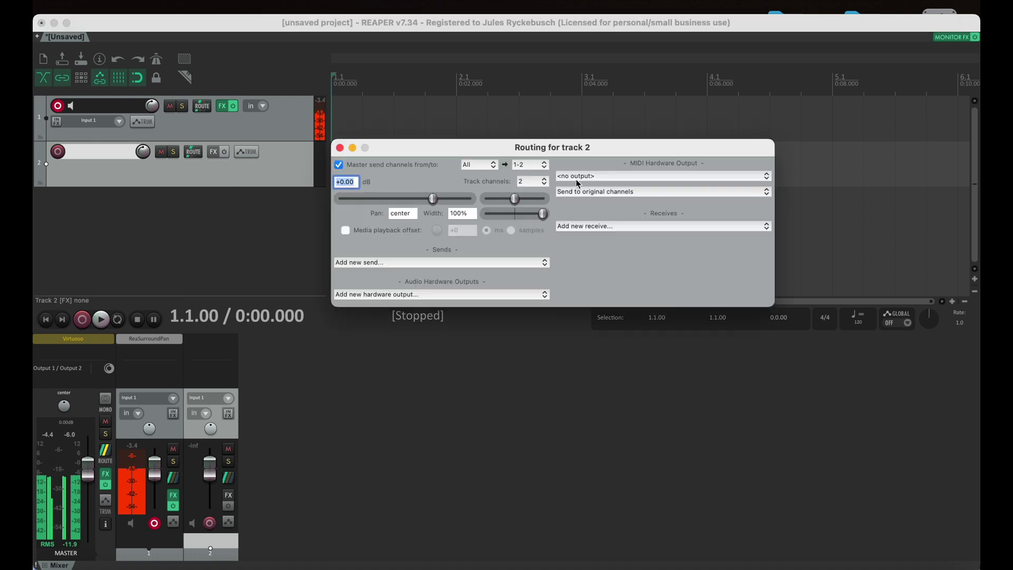
click(544, 184)
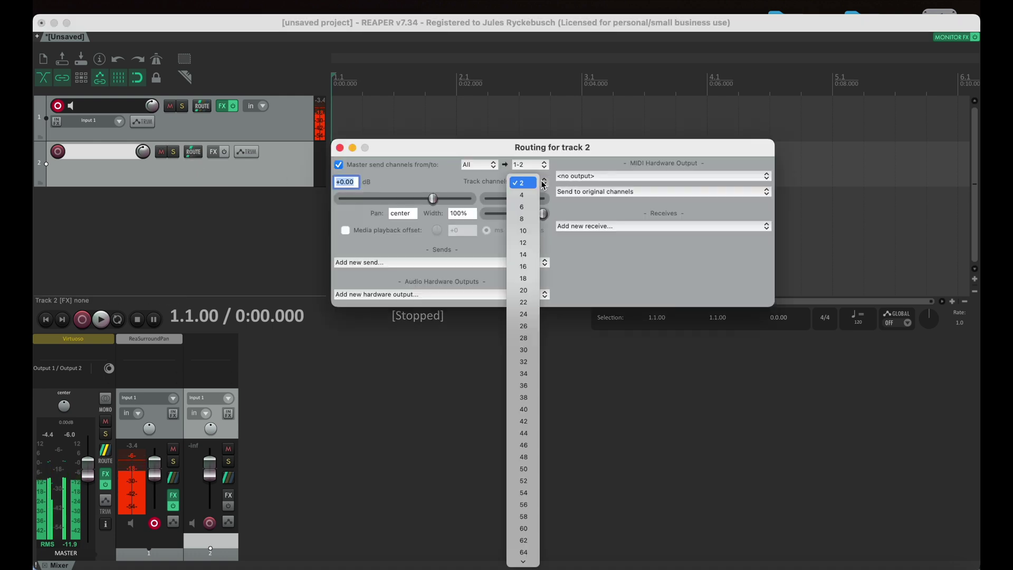
click(530, 240)
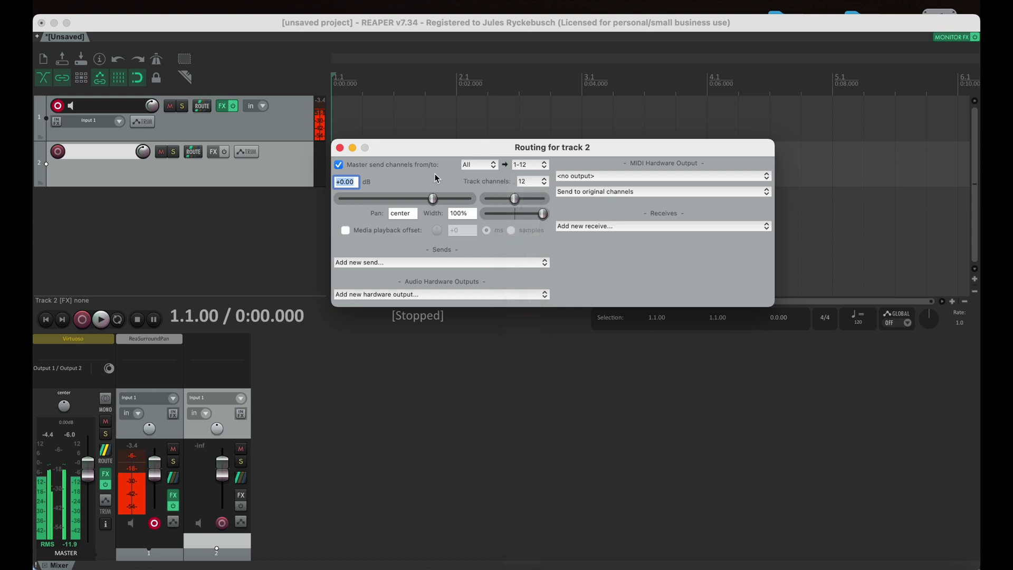
click(341, 148)
click(214, 159)
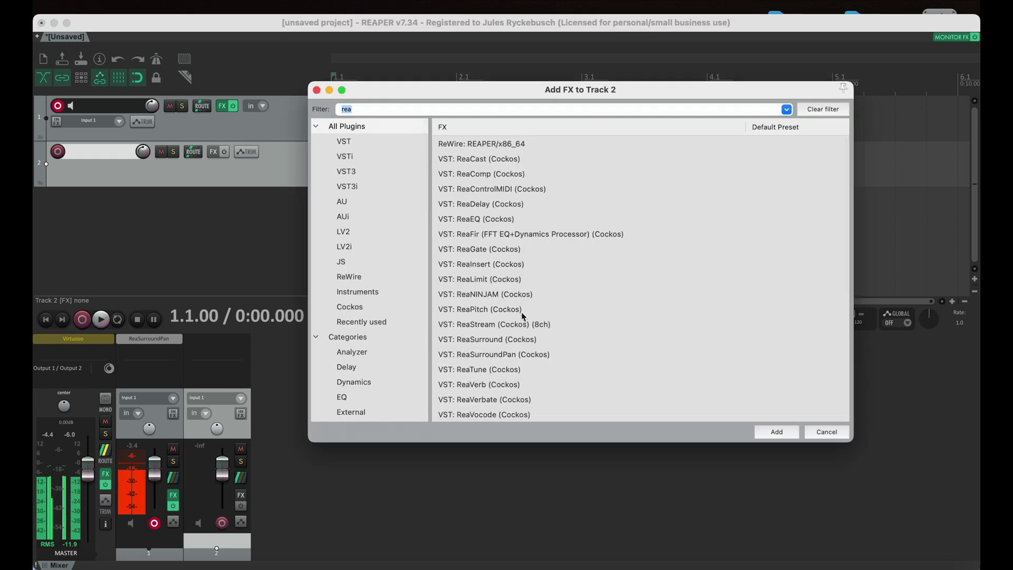
- Add ReaVerb to track 2 with Wet and Dry both pulled to -inf
double_click(483, 384)
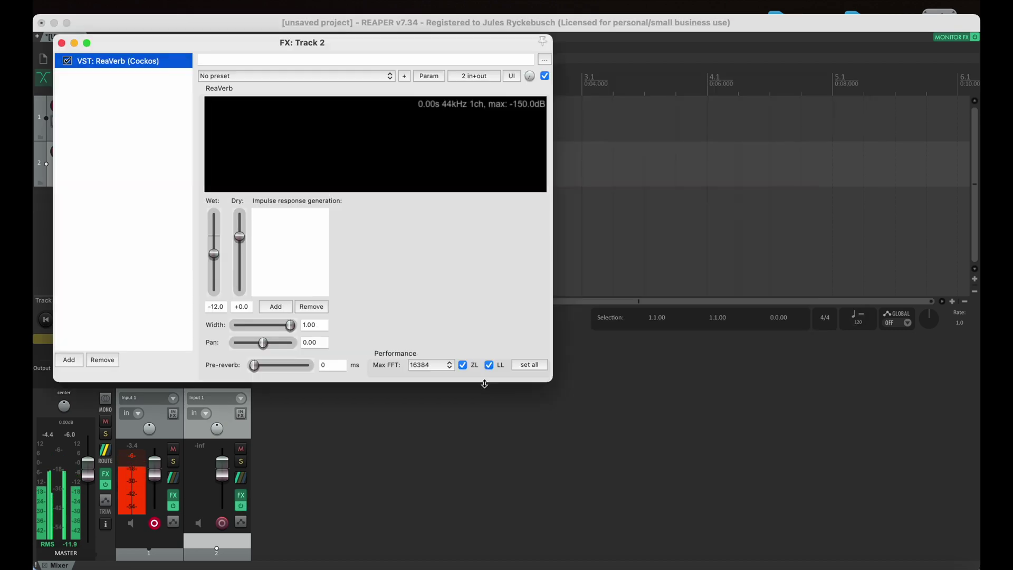
drag(213, 254, 214, 321)
drag(240, 239, 240, 313)
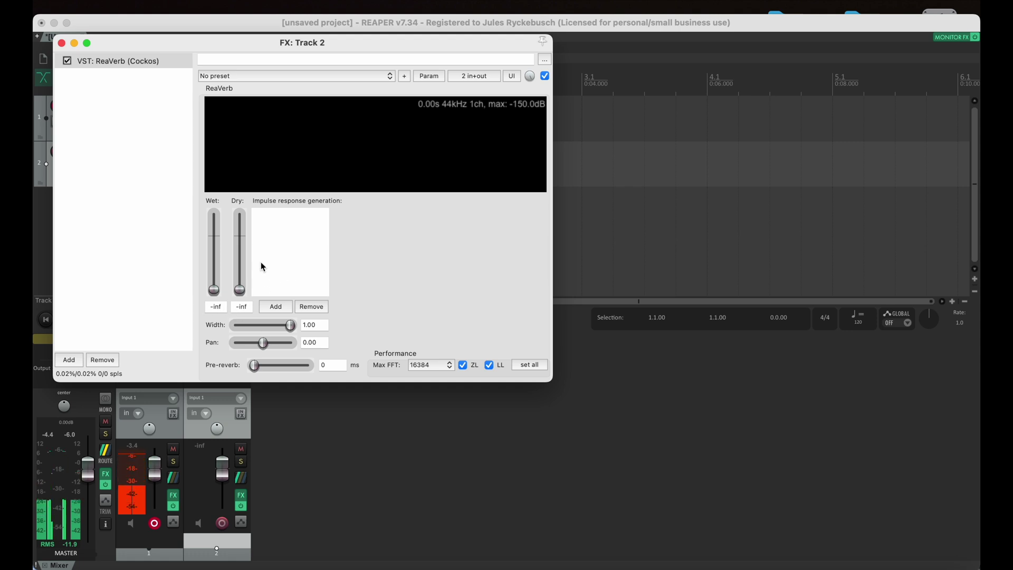
- Load DomeReverb.wav from CFHTDome as ReaVerb's 12-channel impulse response file
click(277, 308)
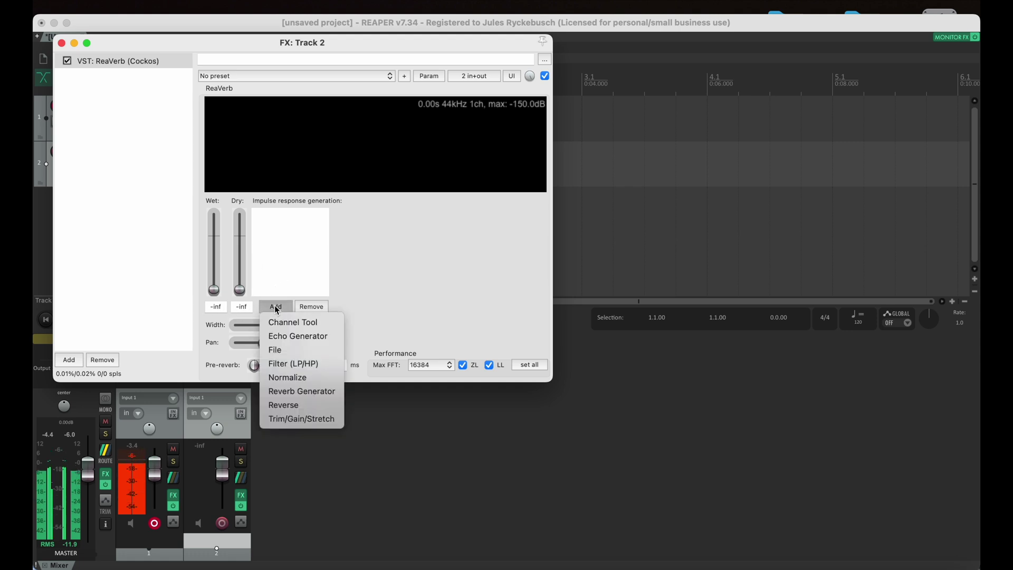
click(276, 350)
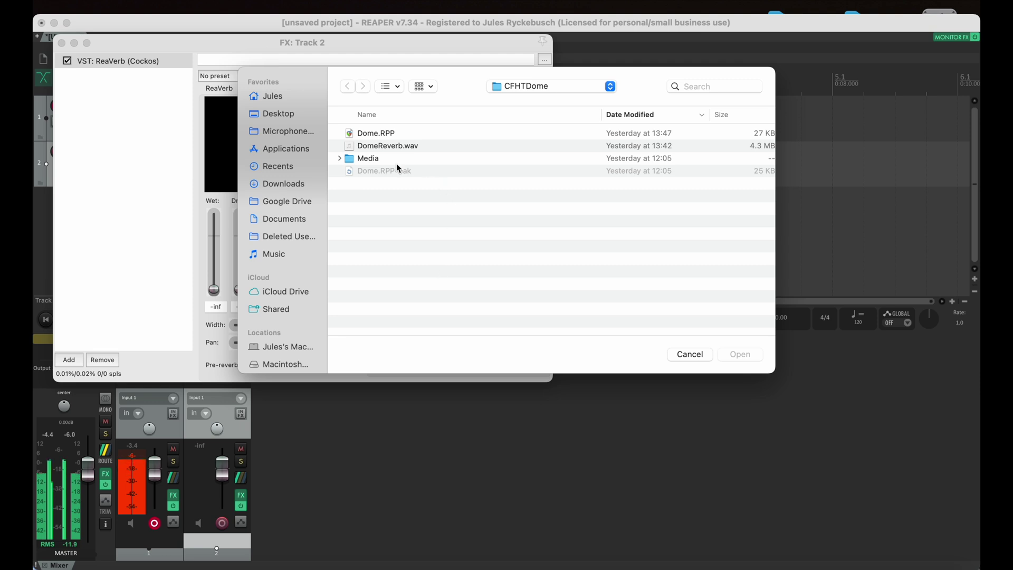
double_click(381, 146)
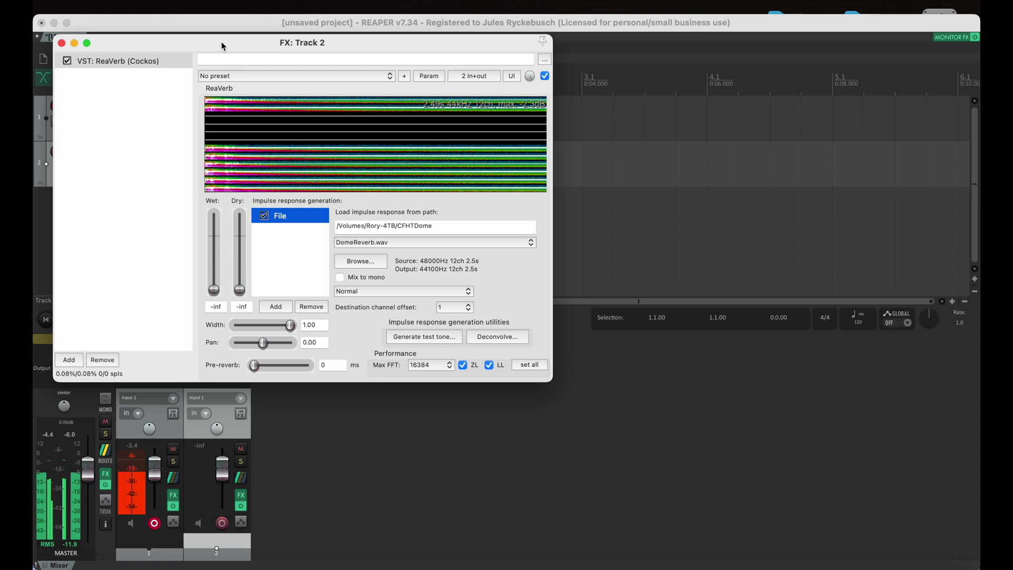
- Move the ReaVerb window aside to reveal the tracks, briefly auditioning the wet level and leaving it silent
drag(210, 43, 471, 59)
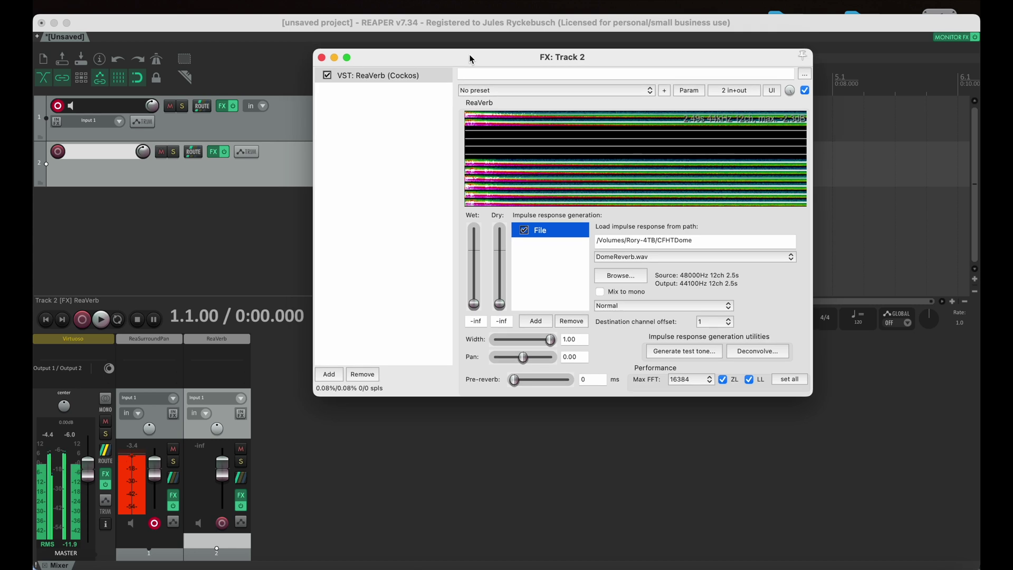
mouse_move(474, 310)
mouse_down()
mouse_move(474, 263)
mouse_move(474, 323)
mouse_up()
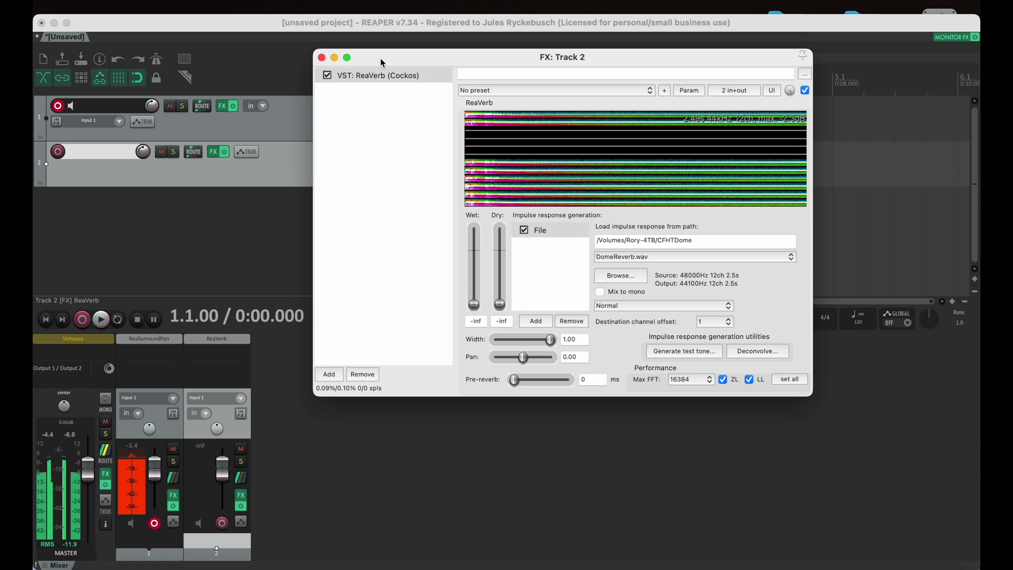
drag(383, 62, 459, 67)
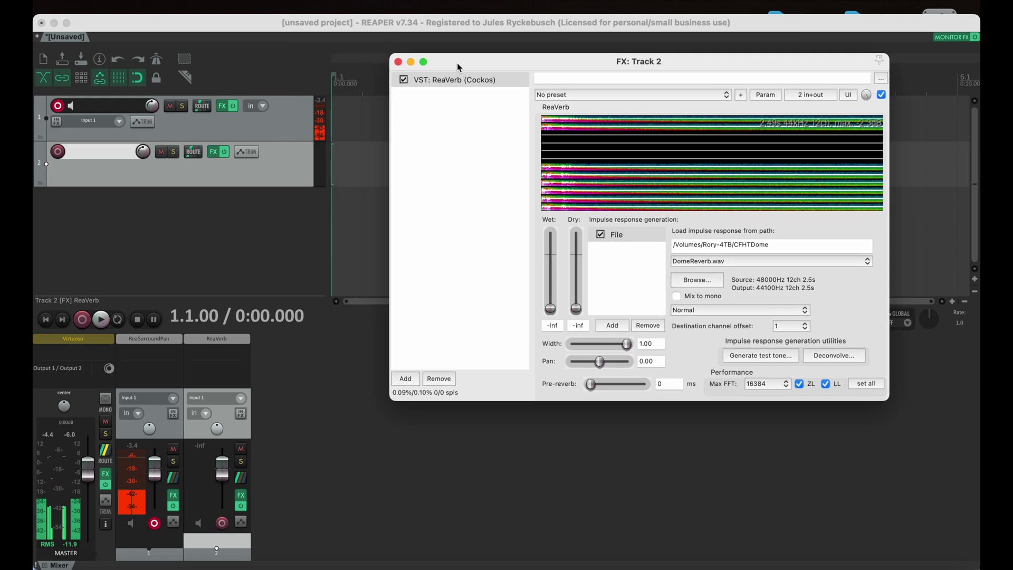
click(114, 158)
- Name track 2 'reverb' and add a send from track 1 to it at +0.00 dB, 1/2 to 1/2
double_click(114, 157)
text(r)
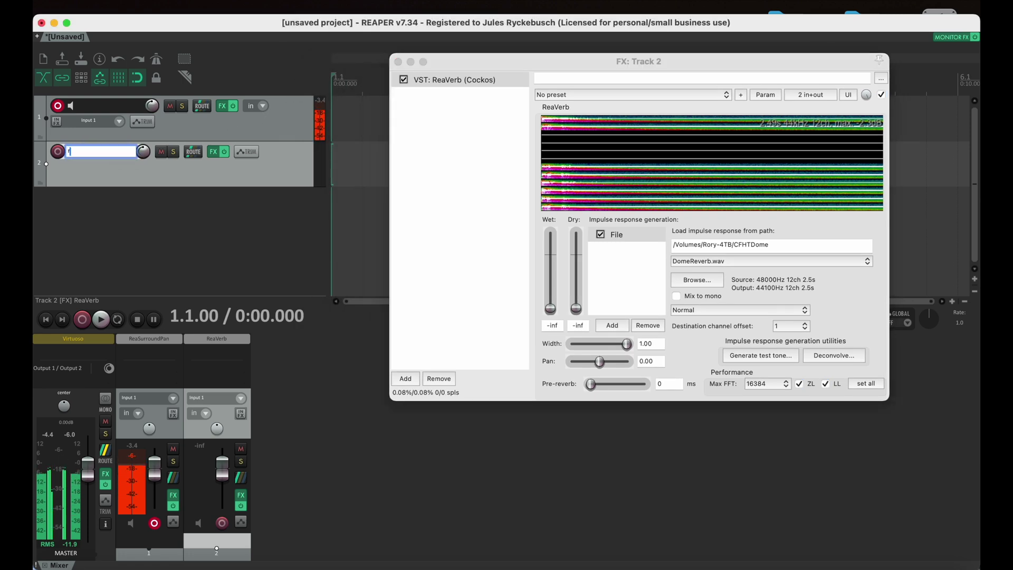
text(everb)
key(Return)
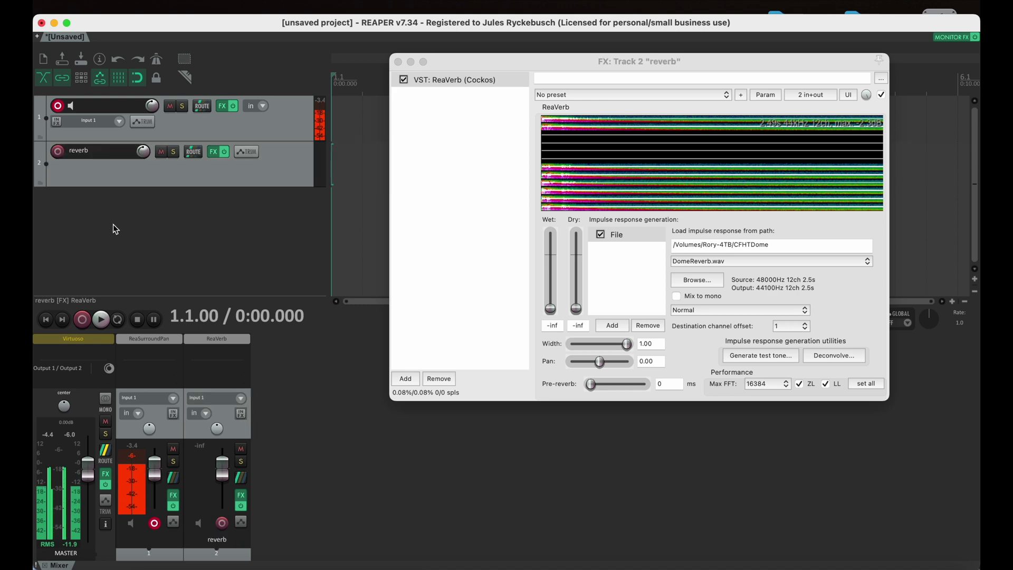
drag(204, 109, 195, 158)
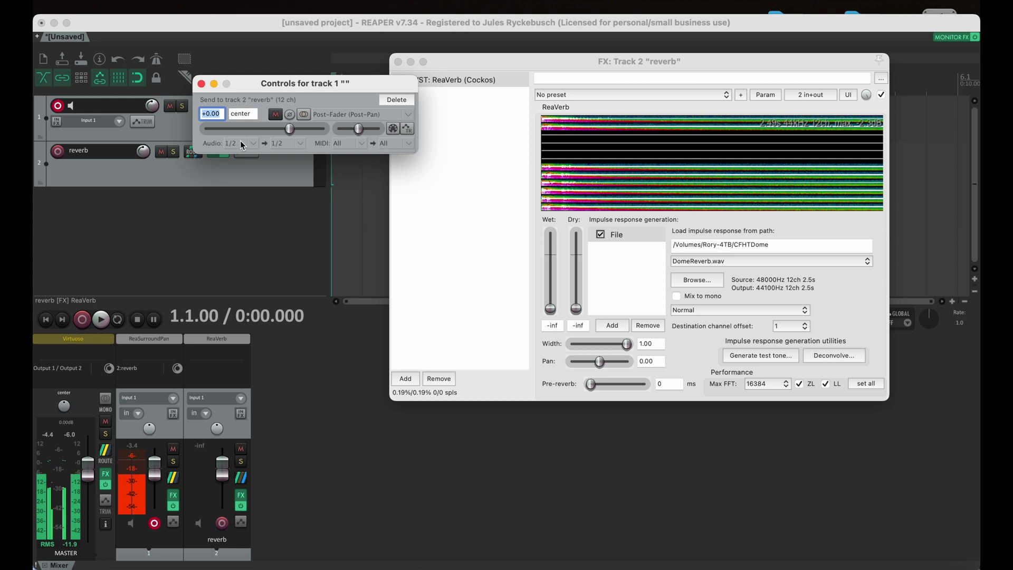
- Set the send's source audio to Multichannel source, 12 channels, 1-12
click(256, 143)
mouse_move(316, 199)
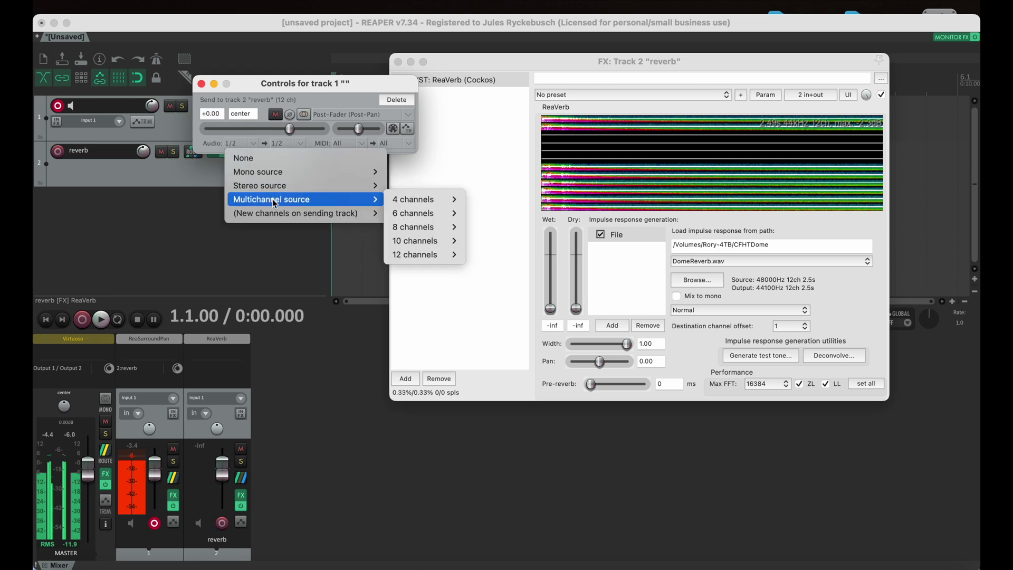
mouse_move(437, 254)
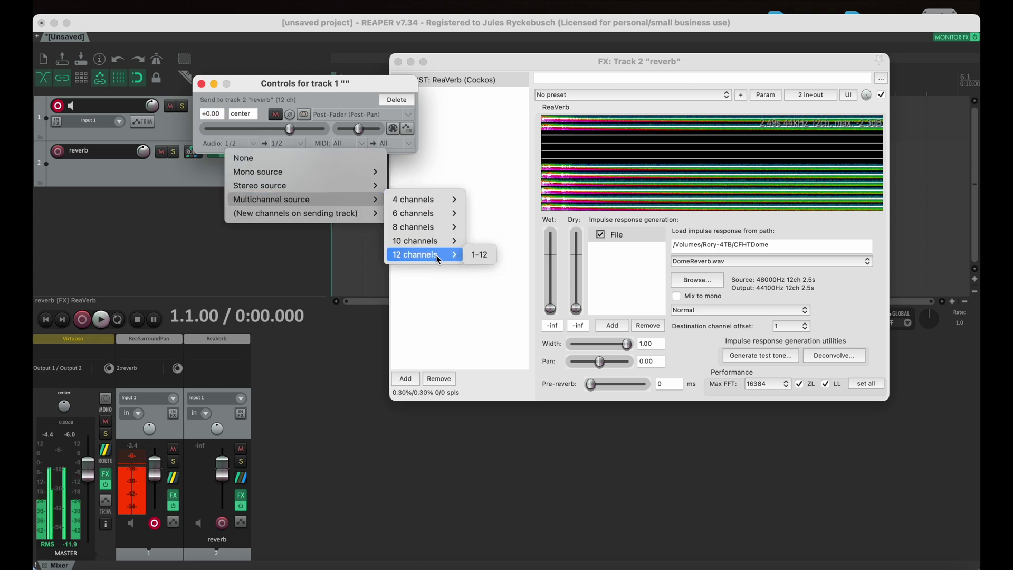
click(483, 255)
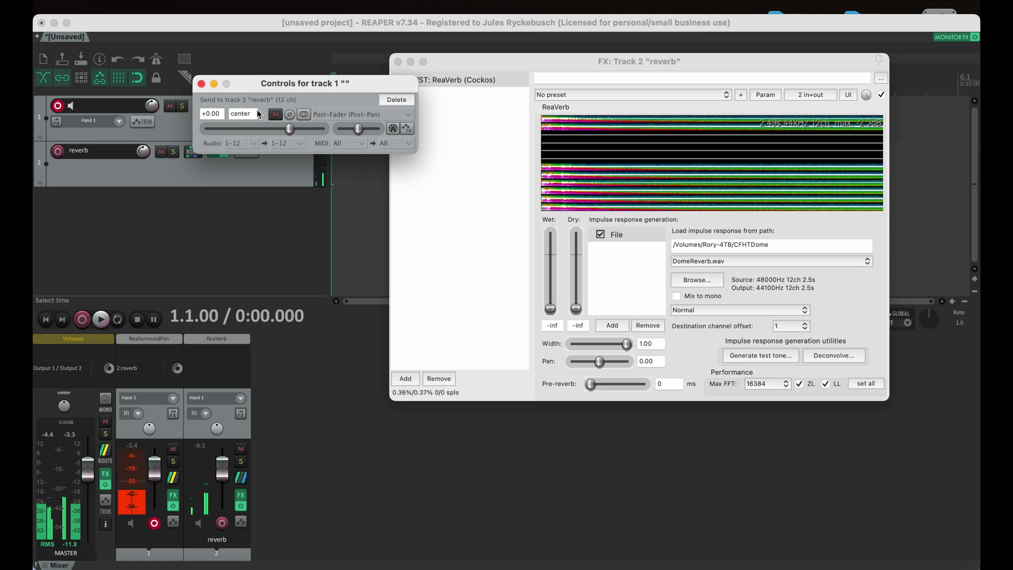
- Close the send settings and set the ReaVerb wet level to -56.8 dB
click(201, 84)
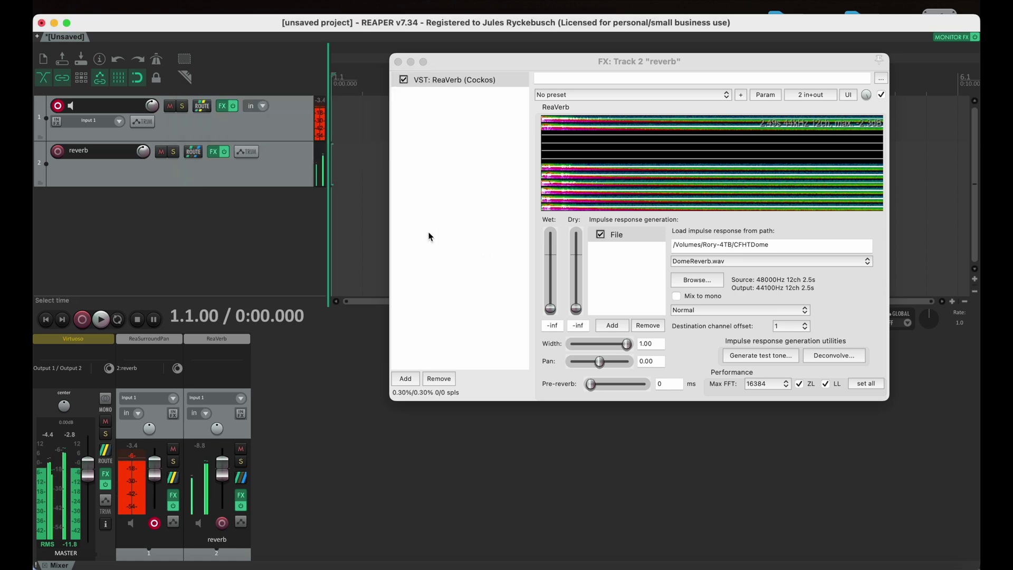
drag(552, 311, 550, 294)
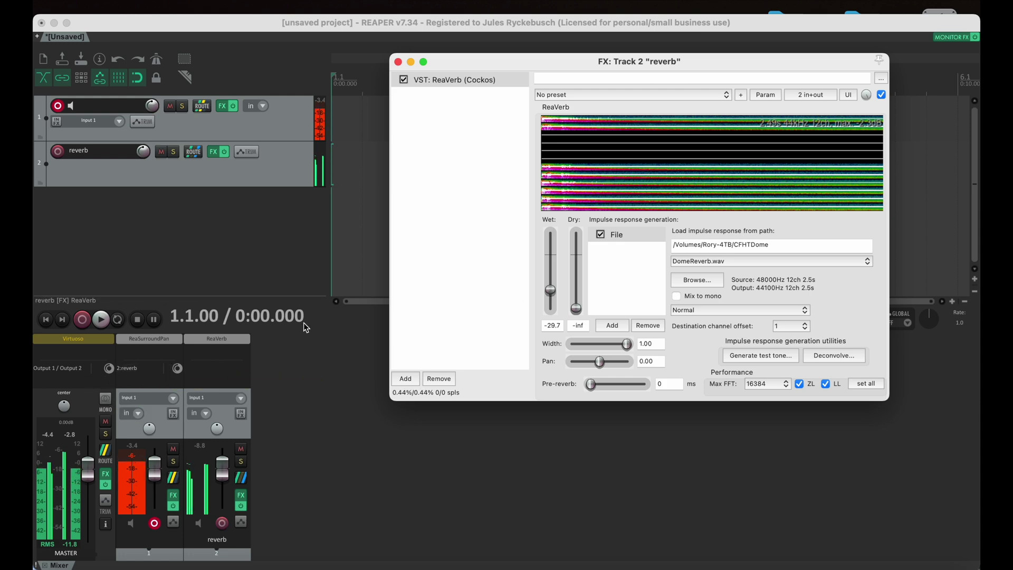
drag(552, 294, 551, 303)
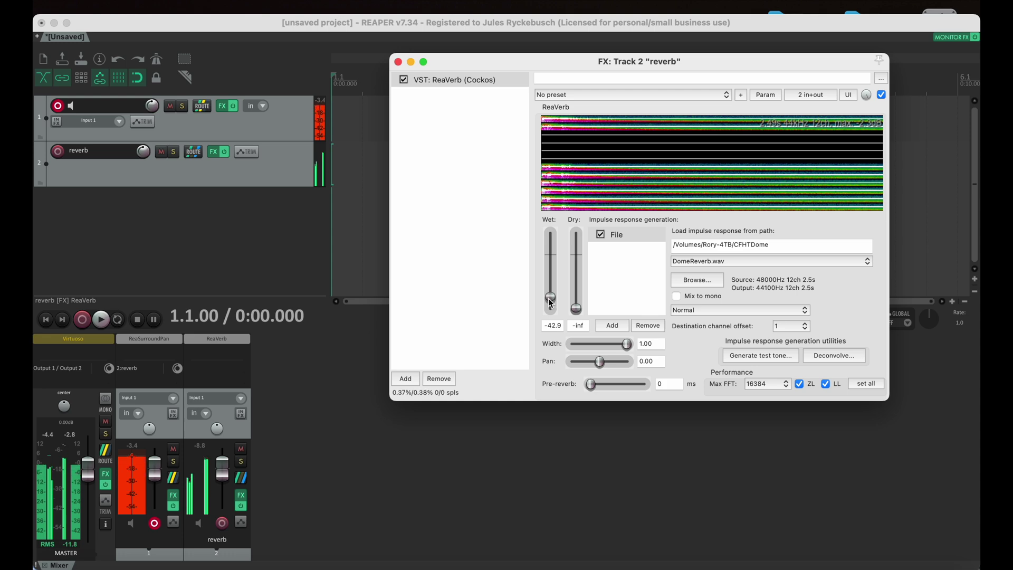
drag(552, 304, 552, 303)
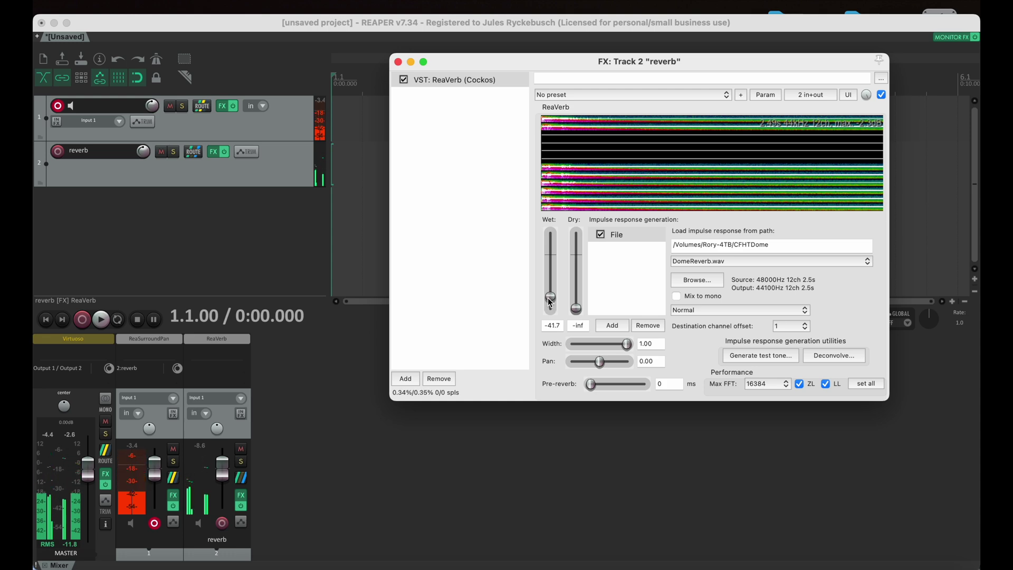
drag(552, 303, 551, 294)
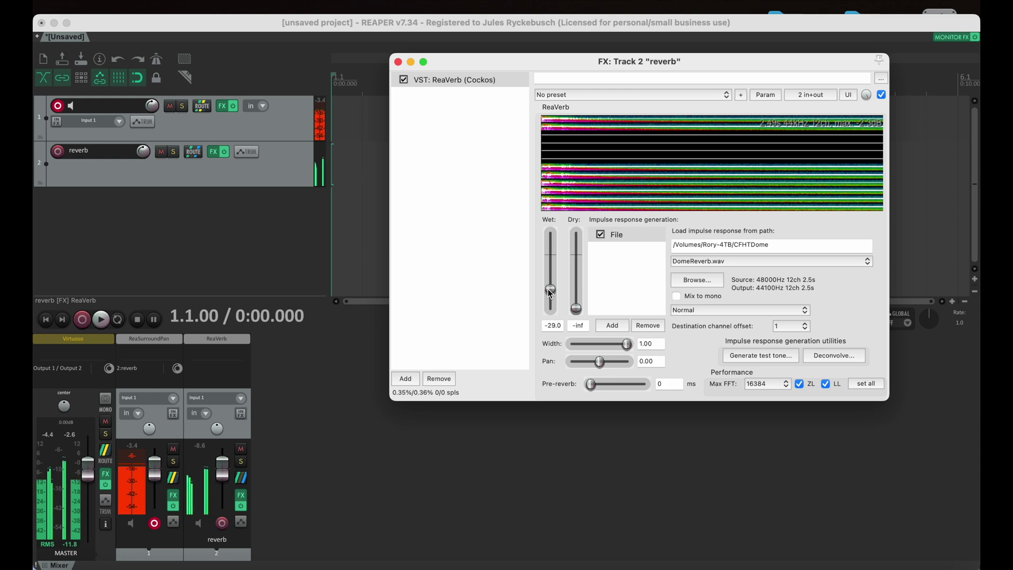
drag(551, 294, 552, 308)
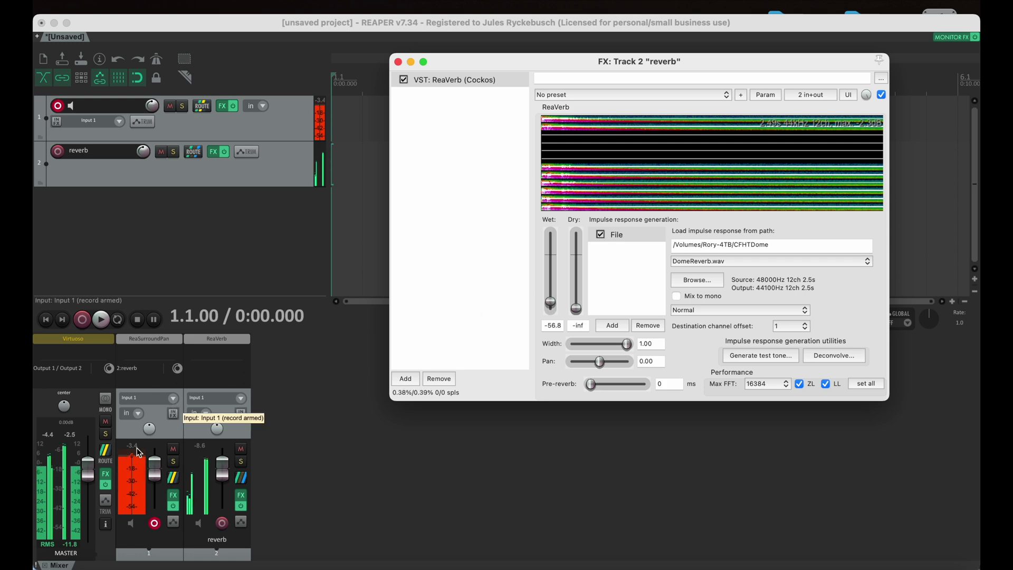
- Enable the Virtuoso (APL) binaural monitoring effect in the master track's FX chain
click(111, 474)
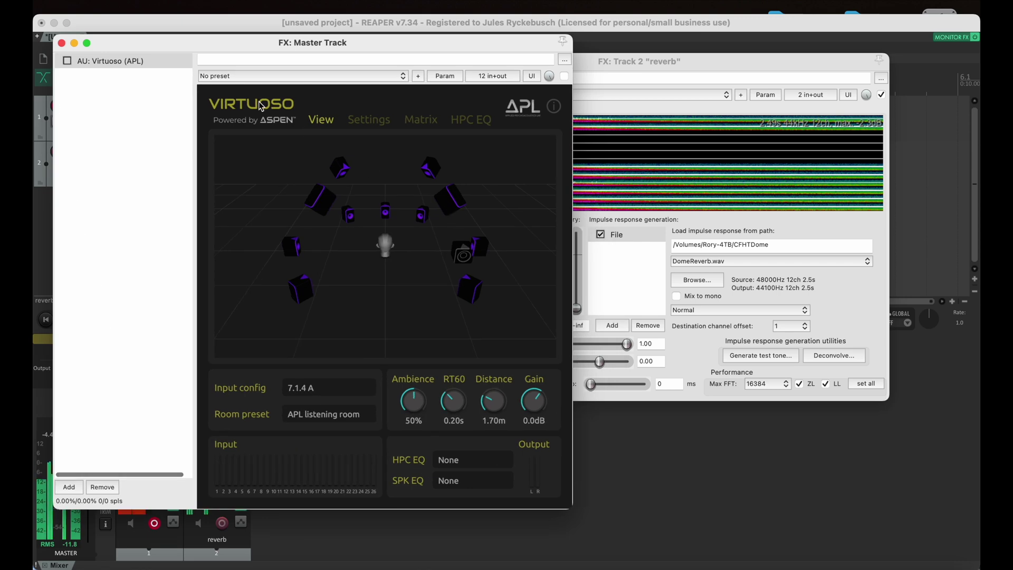
click(69, 62)
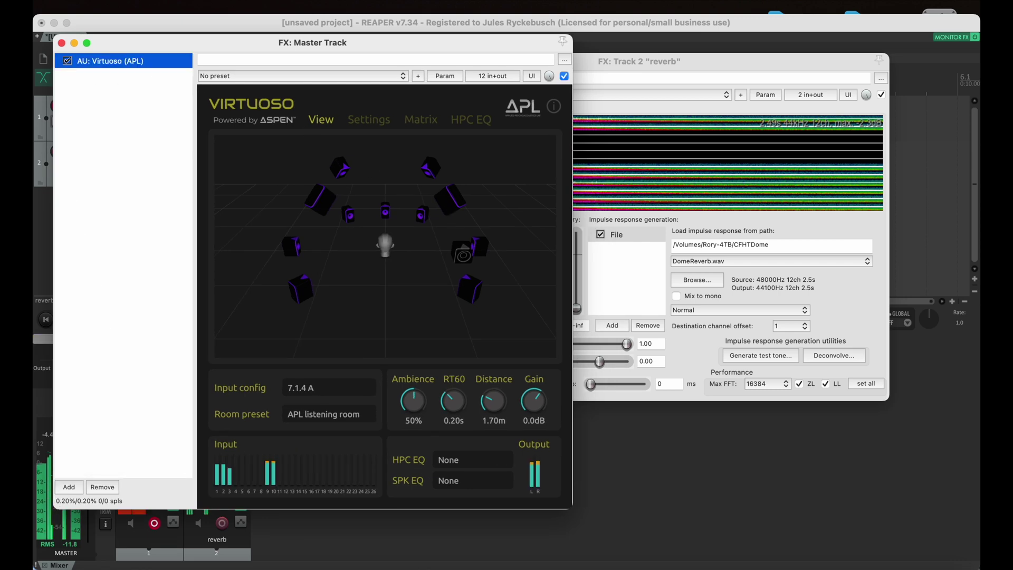
click(62, 43)
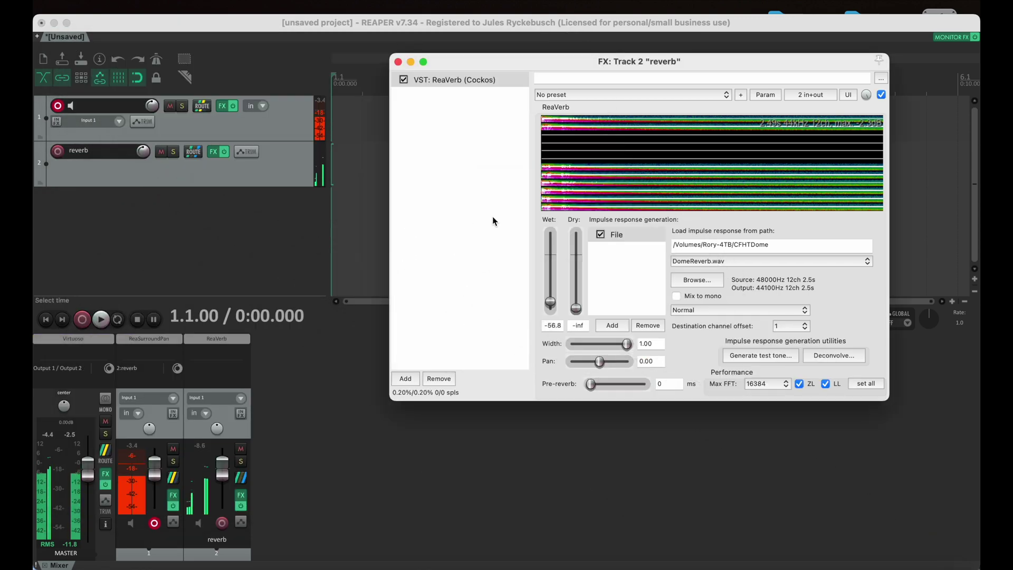
- Audition the ReaVerb wet level louder, then return it to -inf
mouse_move(551, 302)
mouse_down()
mouse_move(552, 312)
mouse_move(552, 286)
mouse_up()
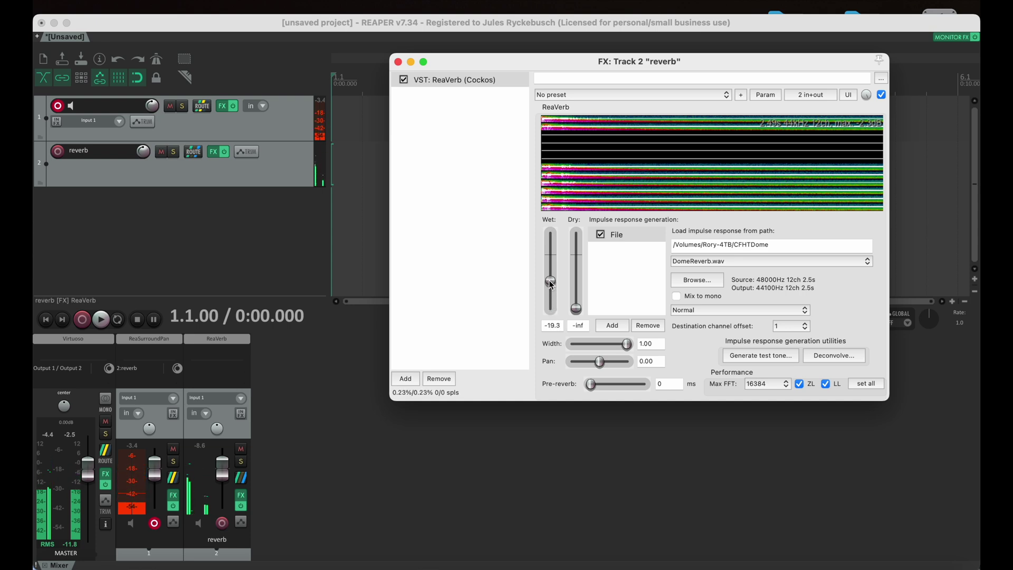
drag(551, 285, 551, 312)
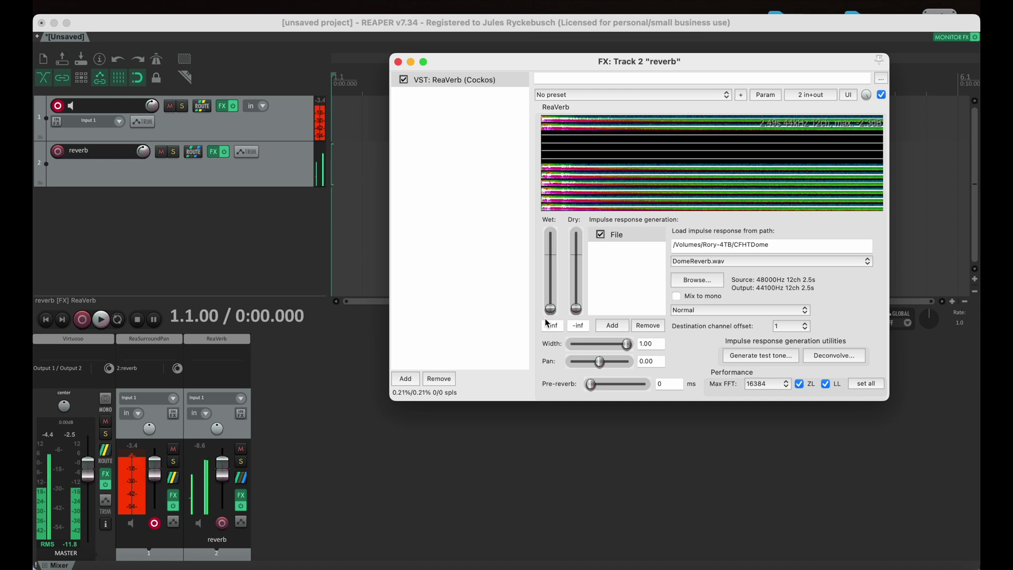